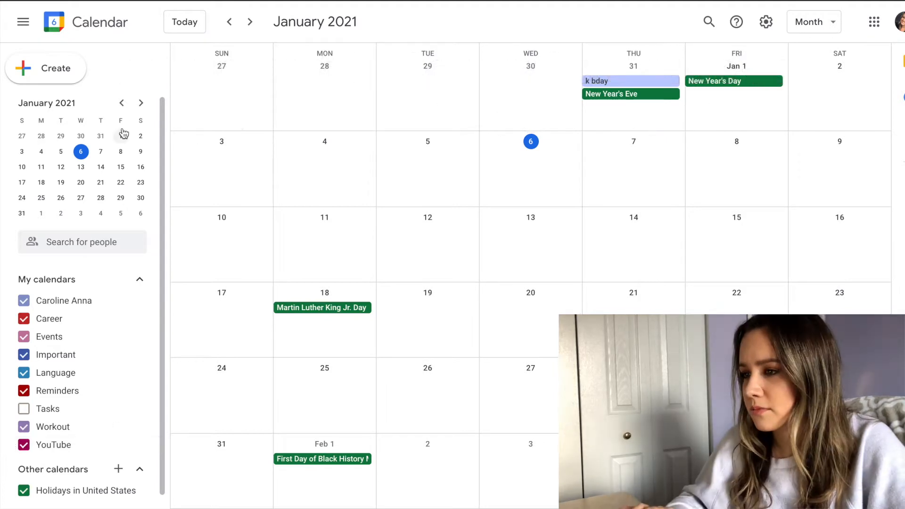
# - Start a new event on Sunday, January 3 titled "YT video upload" and assign it to the YouTube calendar
pyautogui.click(231, 1)
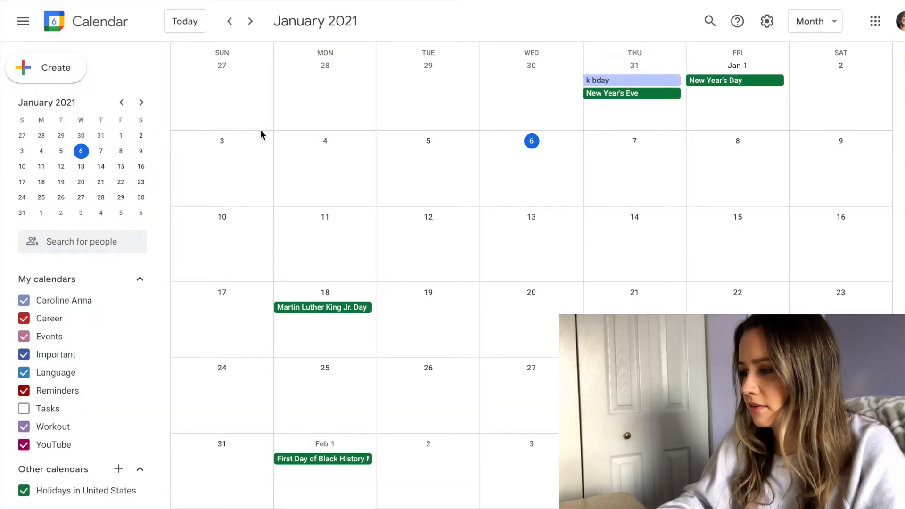
pyautogui.click(220, 155)
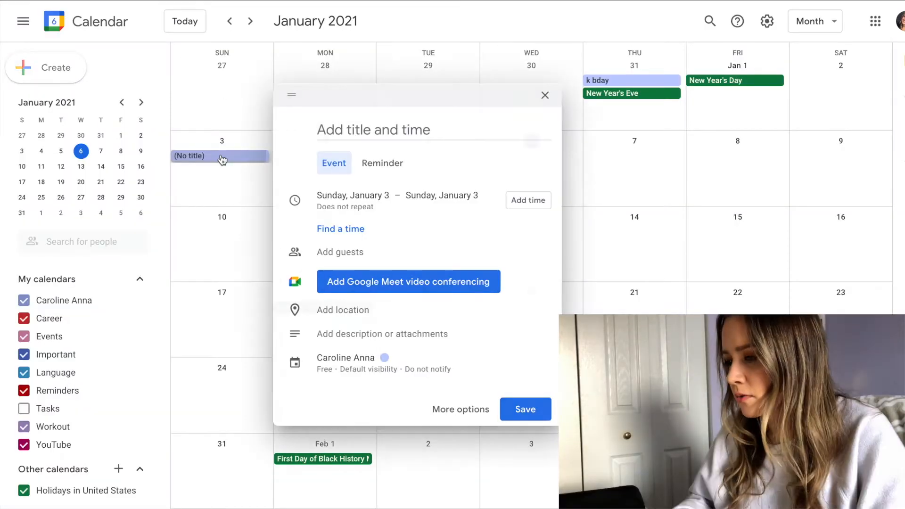
pyautogui.write('YT ')
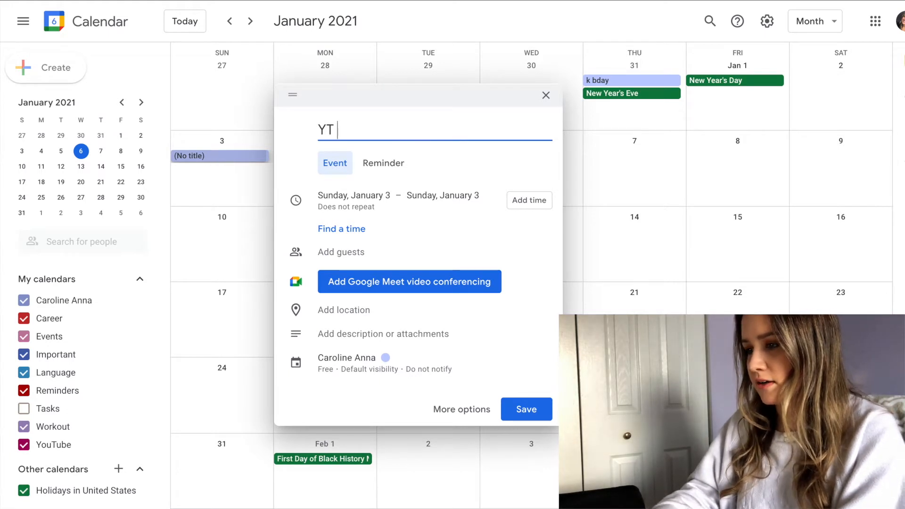
pyautogui.write('video upload')
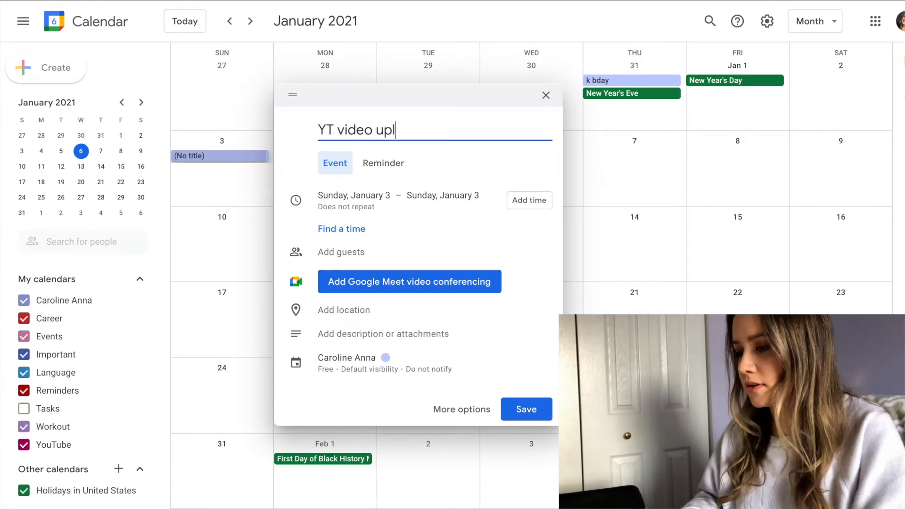
pyautogui.click(362, 357)
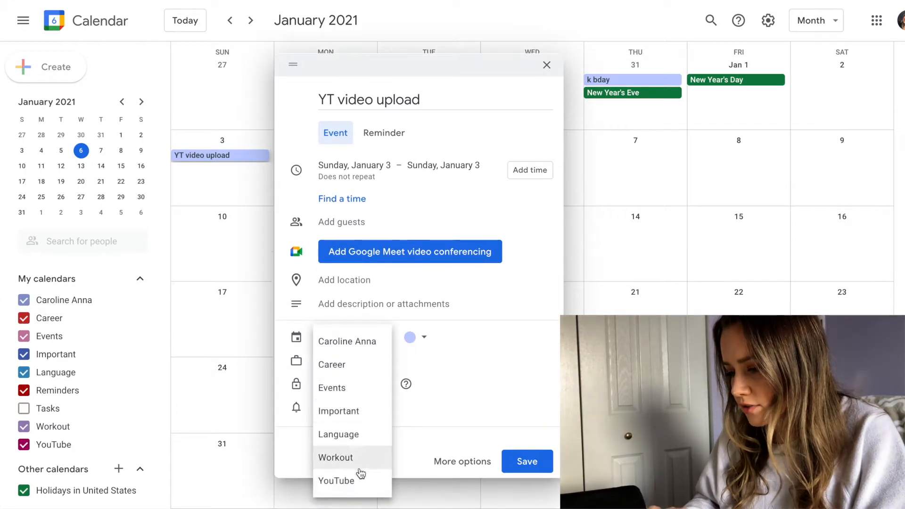
pyautogui.click(351, 481)
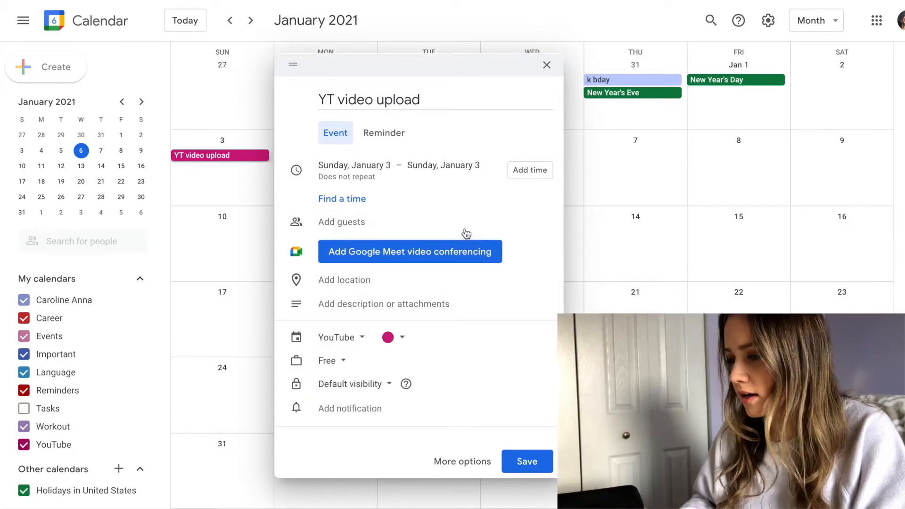
# - Schedule the YT video upload event from 8:00am to 9:00am, repeating weekly on Sunday, and save it
pyautogui.click(528, 170)
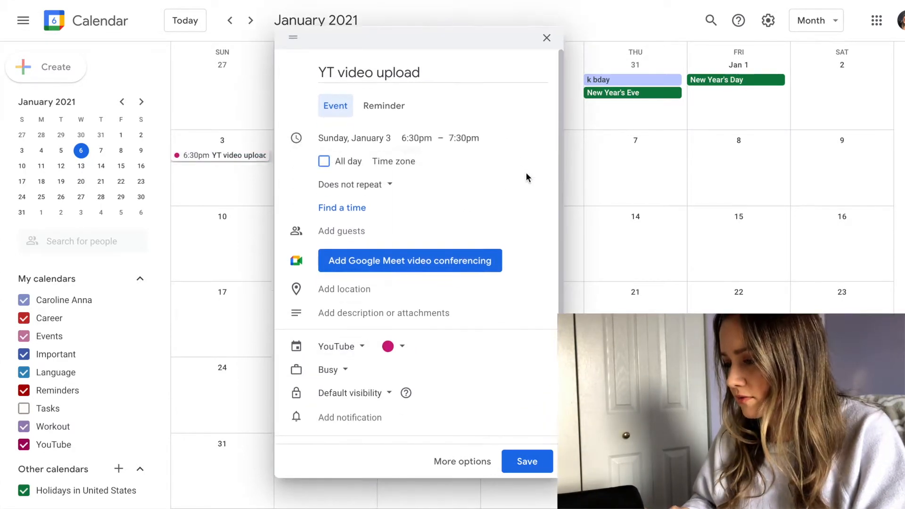
pyautogui.click(417, 139)
pyautogui.scroll(2, 429, 185)
pyautogui.scroll(20, 429, 185)
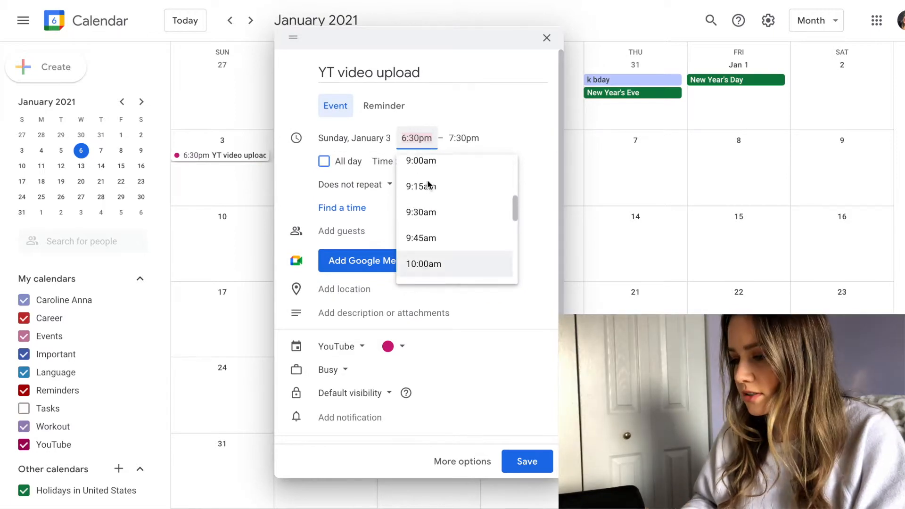
pyautogui.click(430, 227)
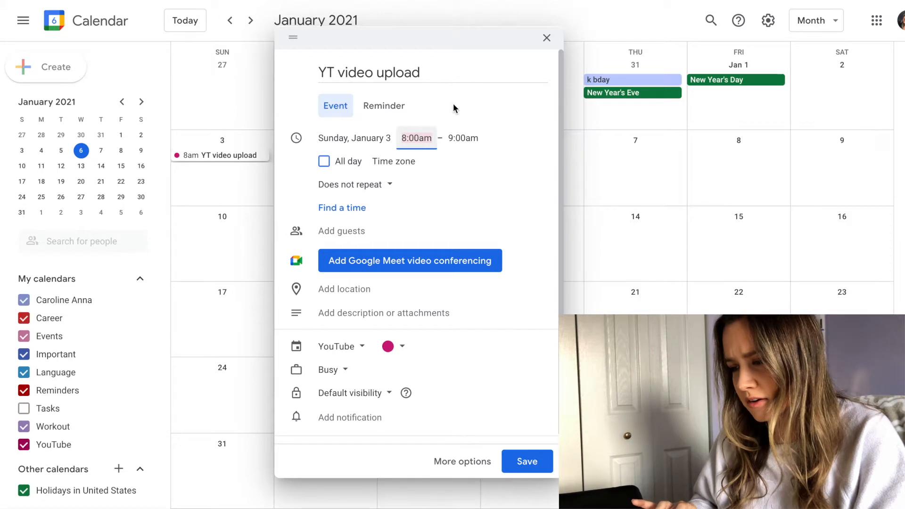
pyautogui.click(361, 188)
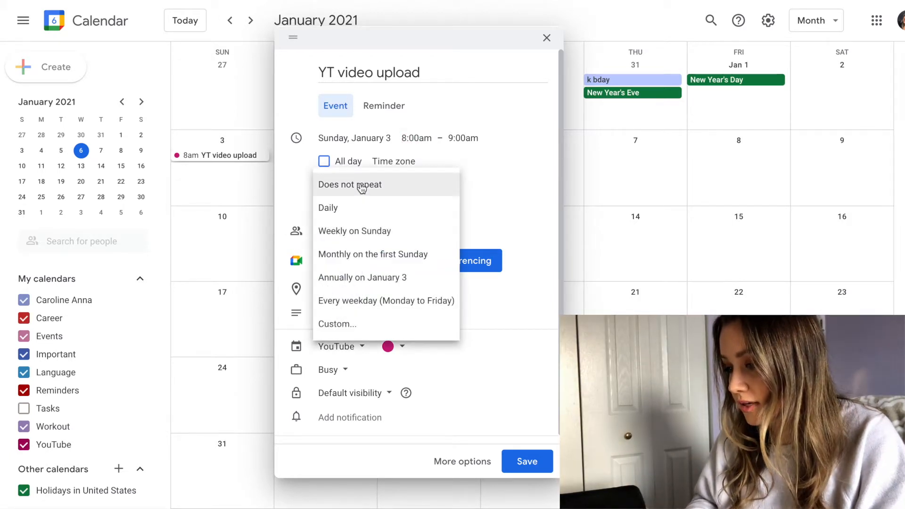
pyautogui.click(363, 235)
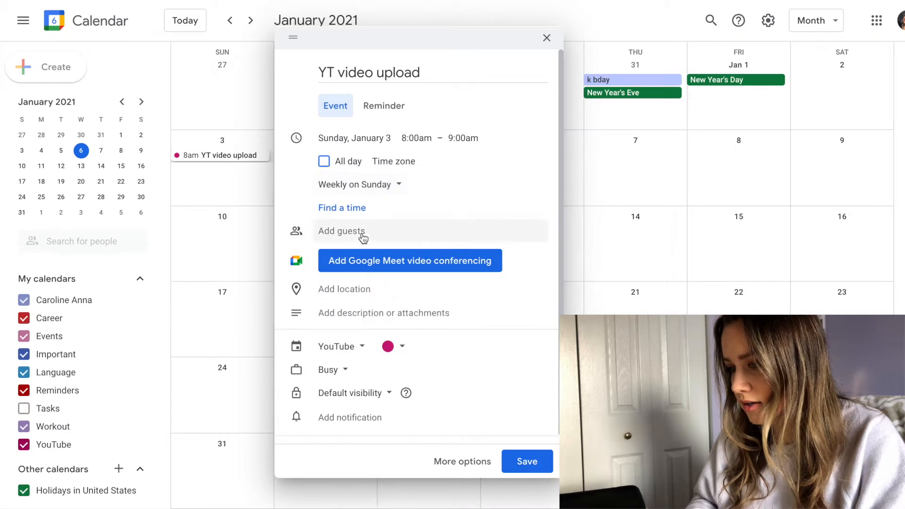
pyautogui.click(527, 462)
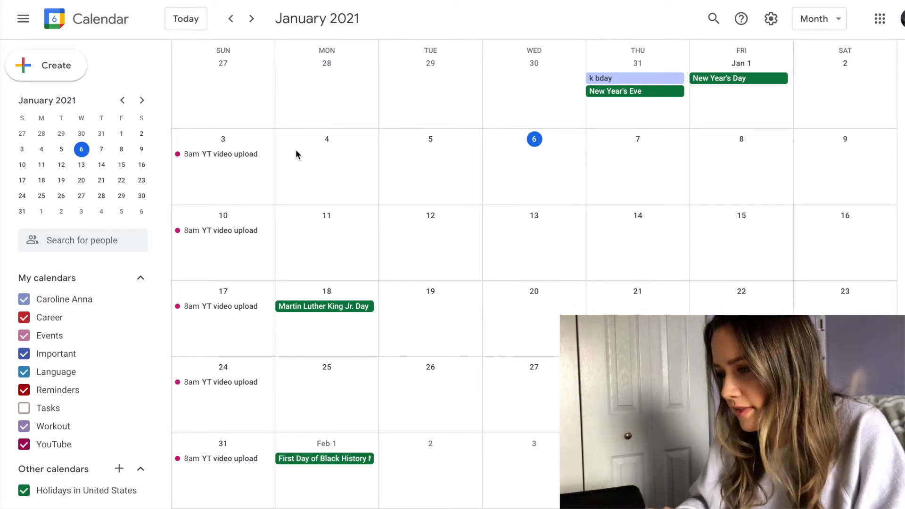
# - Create an all-day event "Monday Abs" on January 4 in the Workout calendar, repeating weekly on Monday
pyautogui.click(295, 149)
pyautogui.write('Monday Abs')
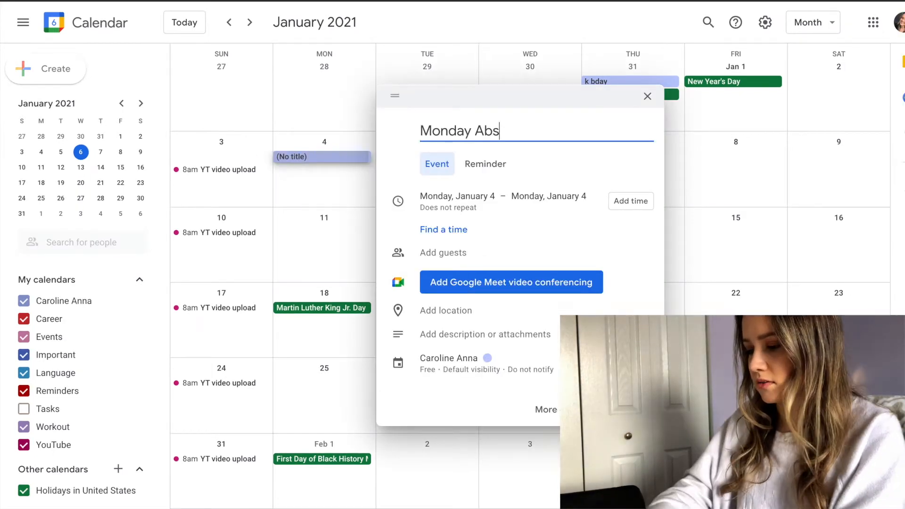
pyautogui.click(451, 359)
pyautogui.click(441, 456)
pyautogui.click(452, 185)
pyautogui.click(457, 232)
pyautogui.click(636, 462)
# - Create an all-day event "Tuesday Legs" on January 5 in the Workout calendar, repeating weekly on Tuesday
pyautogui.click(427, 170)
pyautogui.write('Tuesdayda')
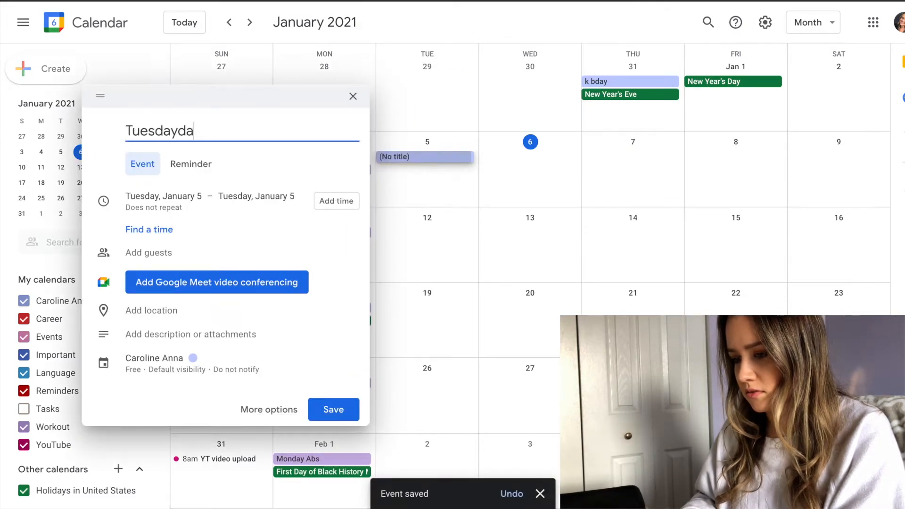
pyautogui.write('egs')
pyautogui.click(154, 207)
pyautogui.click(186, 289)
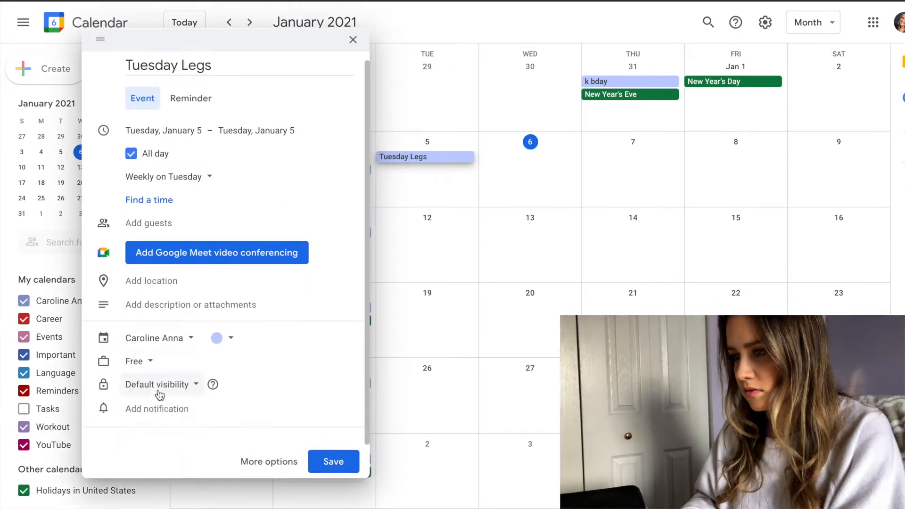
pyautogui.click(334, 463)
# - Create an all-day event "Wednesday Arms" on January 6 in the Workout calendar, repeating weekly on Wednesday
pyautogui.click(530, 168)
pyautogui.write('Wednesday')
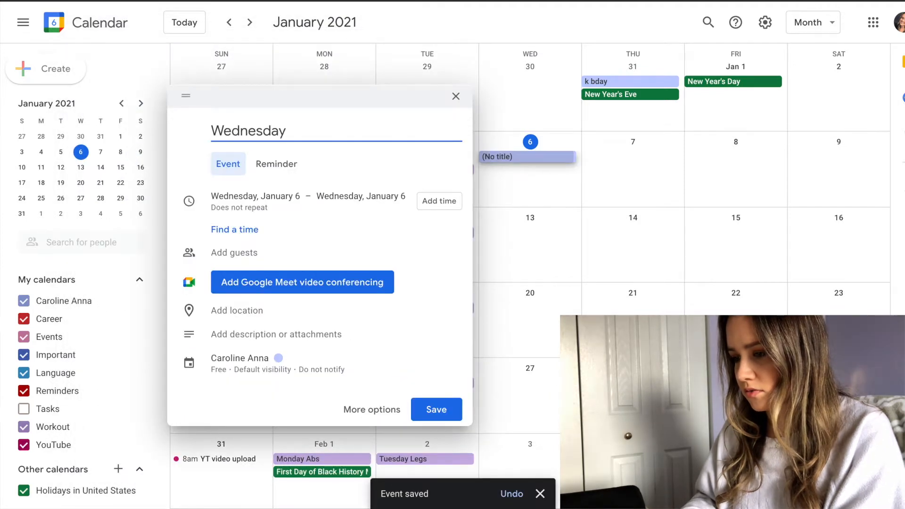
pyautogui.write(' Arms')
pyautogui.click(239, 208)
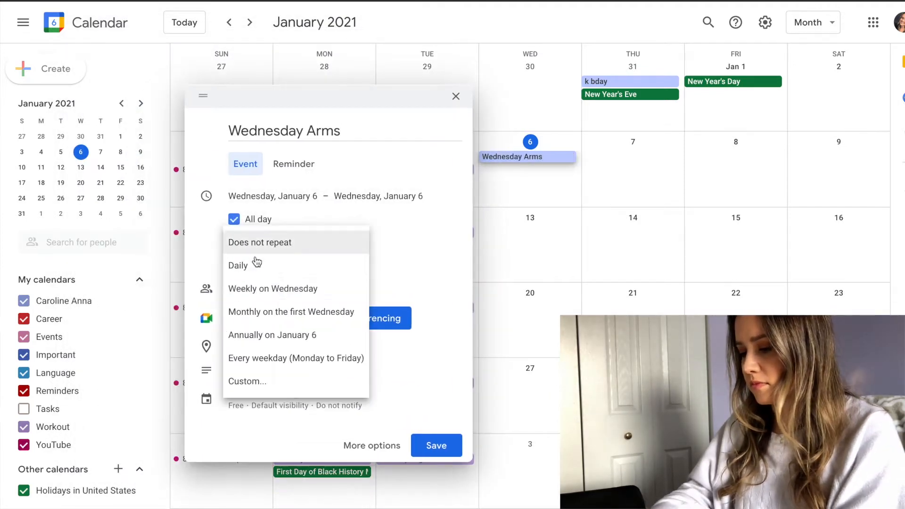
pyautogui.click(274, 289)
pyautogui.click(257, 342)
pyautogui.click(246, 457)
pyautogui.click(436, 461)
# - Create an all-day event "Thursday Glutes" on January 7 in the Workout calendar, repeating weekly on Thursday
pyautogui.click(630, 165)
pyautogui.write('Thursday Glutes')
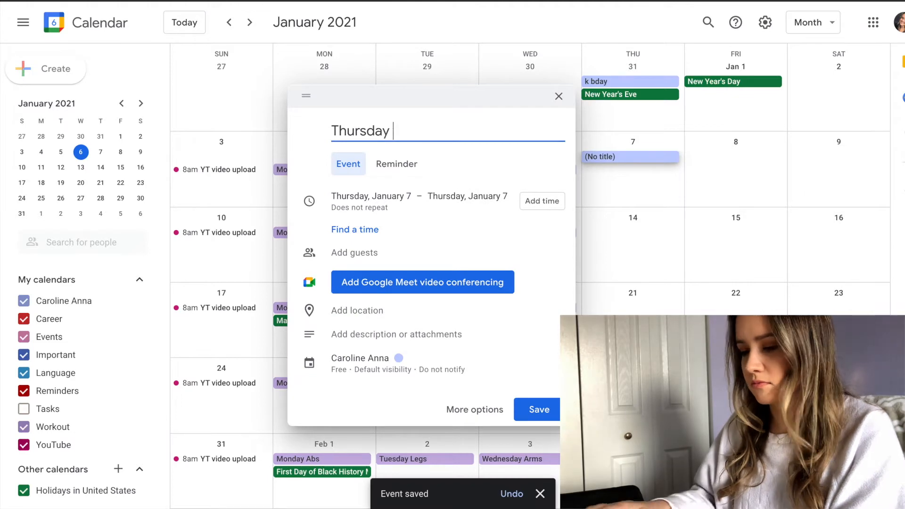
pyautogui.click(359, 208)
pyautogui.click(376, 287)
pyautogui.click(357, 392)
pyautogui.click(336, 454)
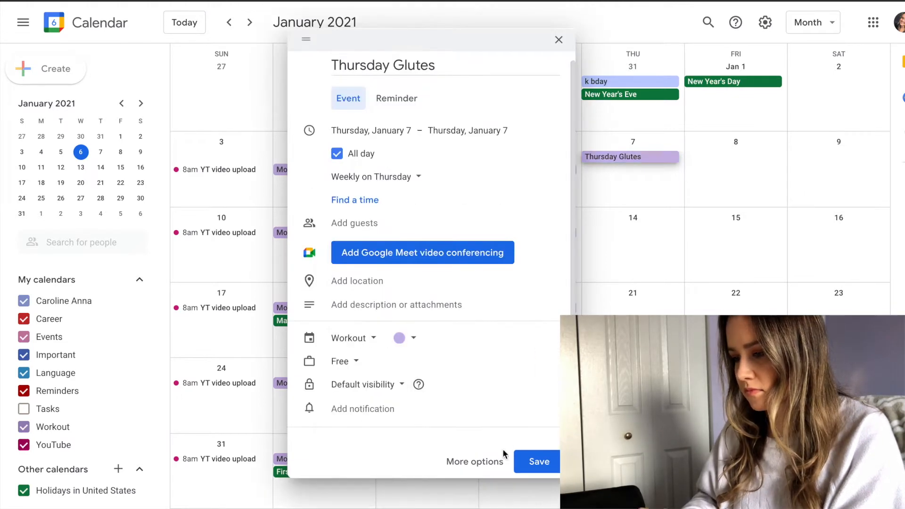
pyautogui.click(538, 460)
# - Create an all-day event "Friday Strength" on January 8 in the Workout calendar, repeating weekly on Friday
pyautogui.click(734, 167)
pyautogui.write('Friday Strength')
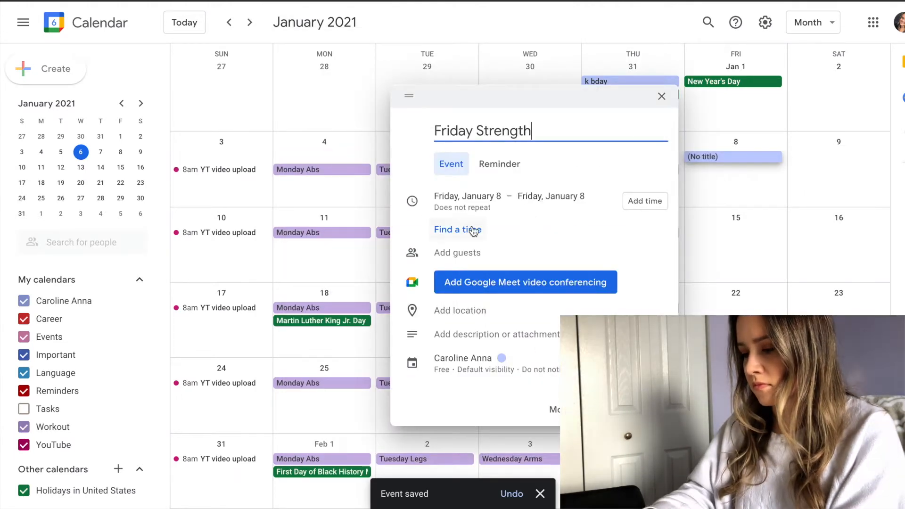
pyautogui.click(467, 204)
pyautogui.click(470, 243)
pyautogui.click(468, 289)
pyautogui.click(465, 390)
pyautogui.click(448, 457)
pyautogui.click(653, 462)
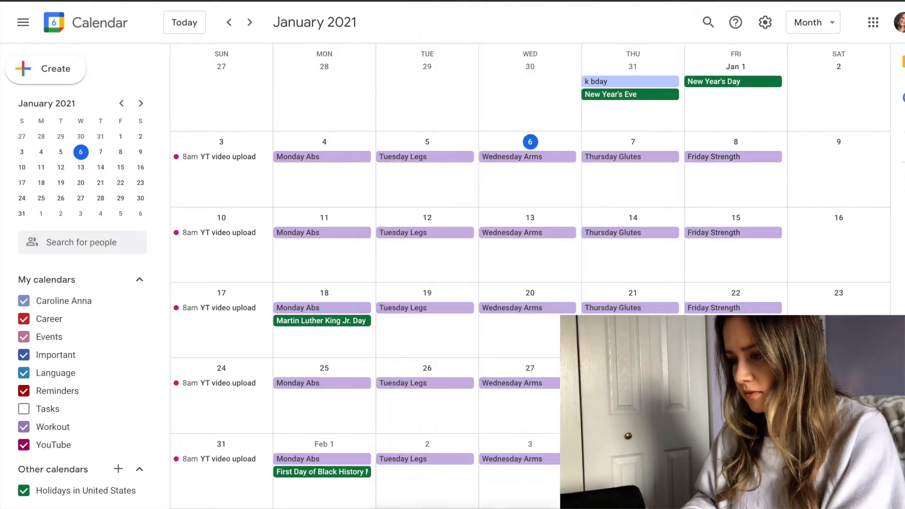
# - Create an all-day event "Sunday Yoga" on January 3 in the Workout calendar, repeating weekly on Sunday
pyautogui.click(220, 189)
pyautogui.write('Sunday Yoga')
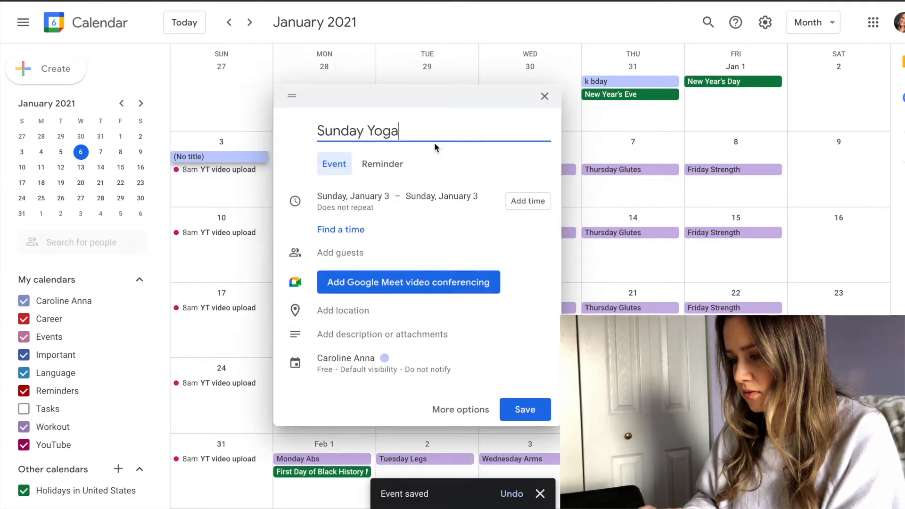
pyautogui.click(372, 206)
pyautogui.click(353, 242)
pyautogui.click(358, 288)
pyautogui.click(346, 393)
pyautogui.click(333, 457)
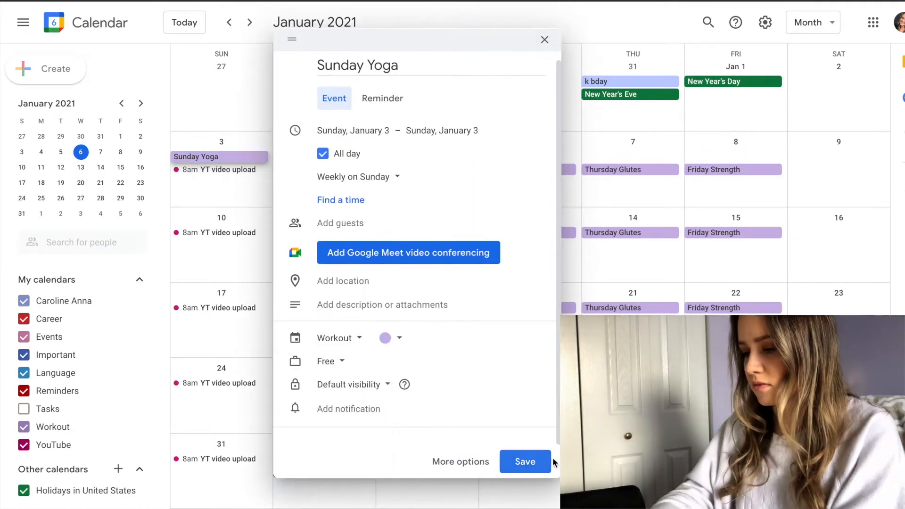
pyautogui.click(525, 460)
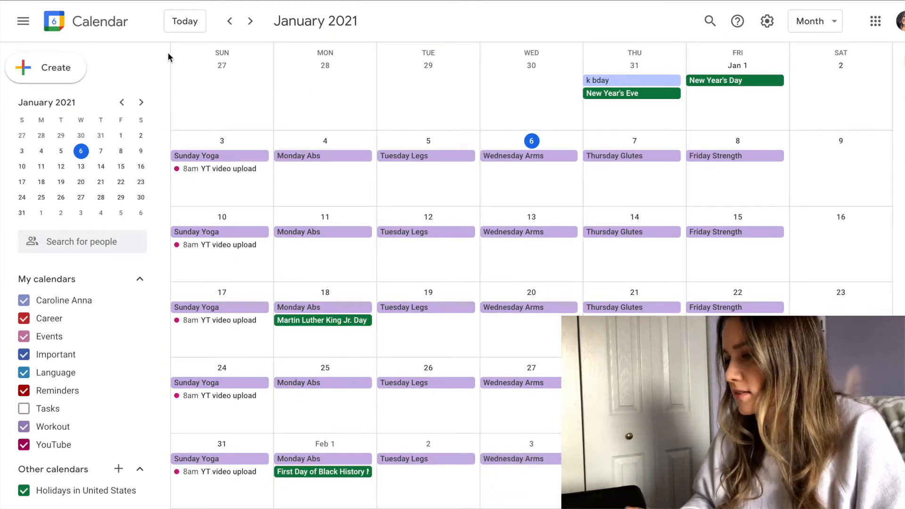
# - Consult the Google Docs calendar plan and start an all-day Career event titled "Interview Skills/Resume" on Friday, January 8
pyautogui.click(165, 1)
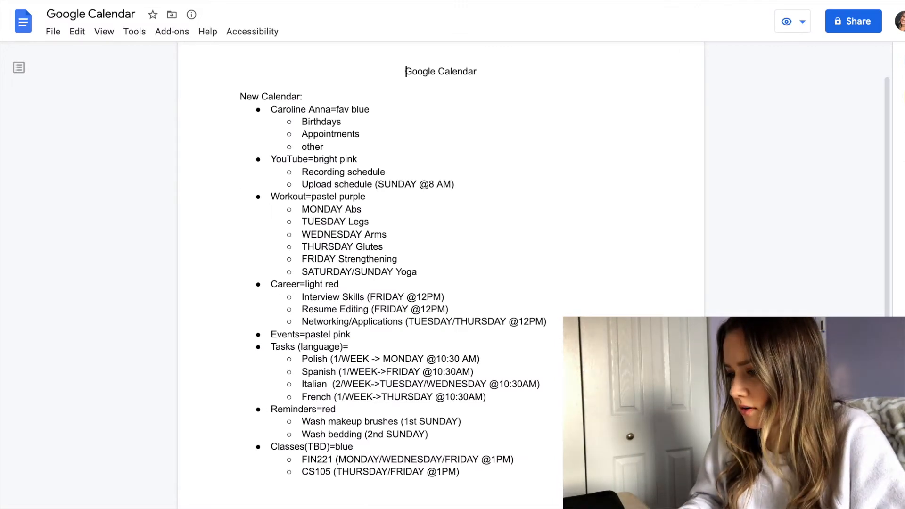
pyautogui.hotkey('ctrl', 'Tab')
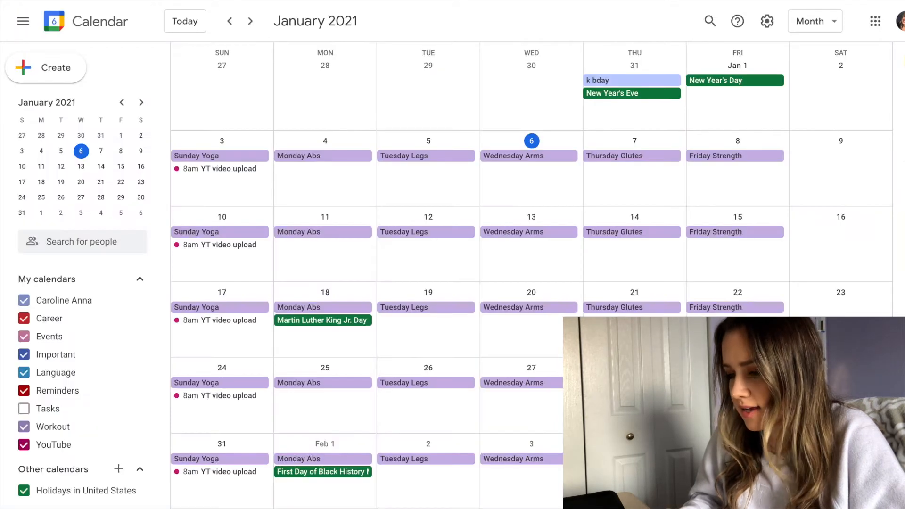
pyautogui.click(738, 176)
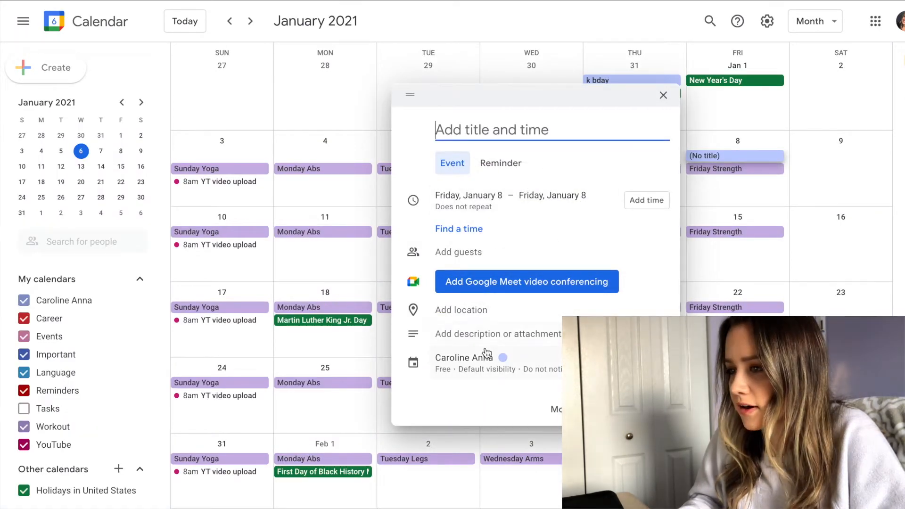
pyautogui.click(480, 359)
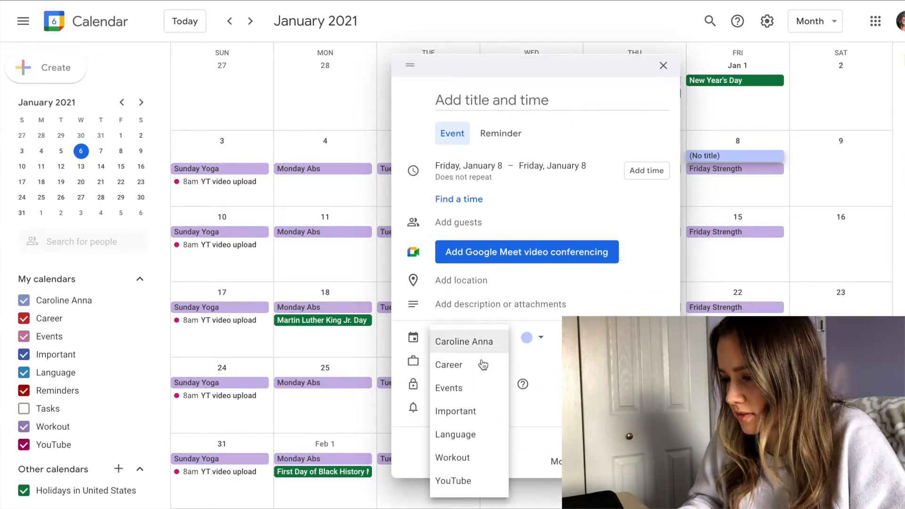
pyautogui.click(472, 366)
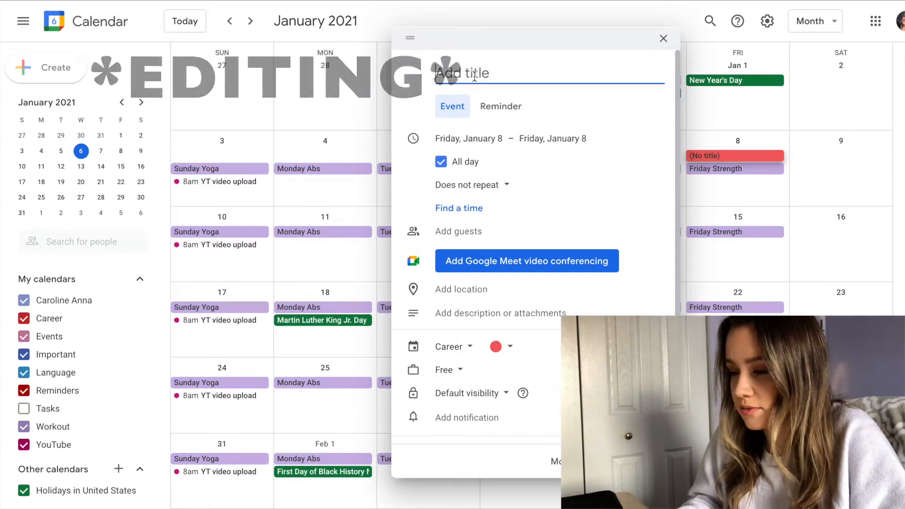
pyautogui.write('Intervie')
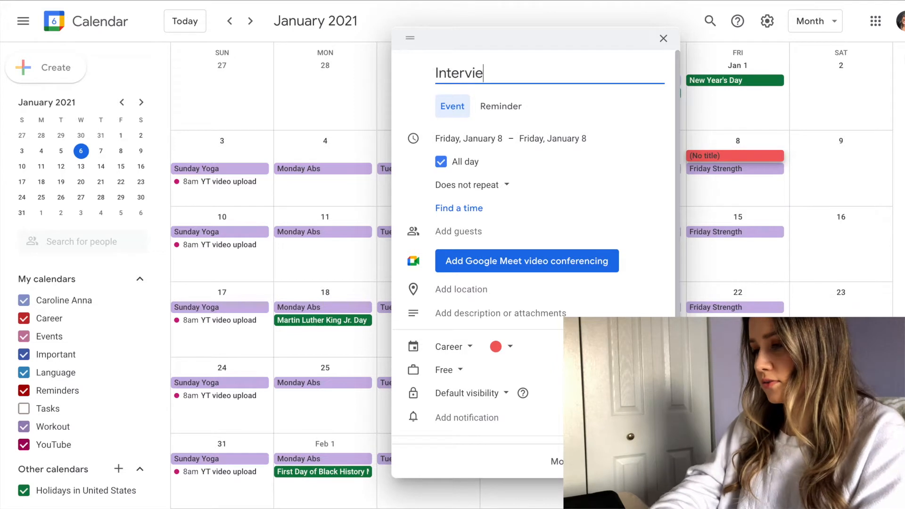
pyautogui.write('w Skills/')
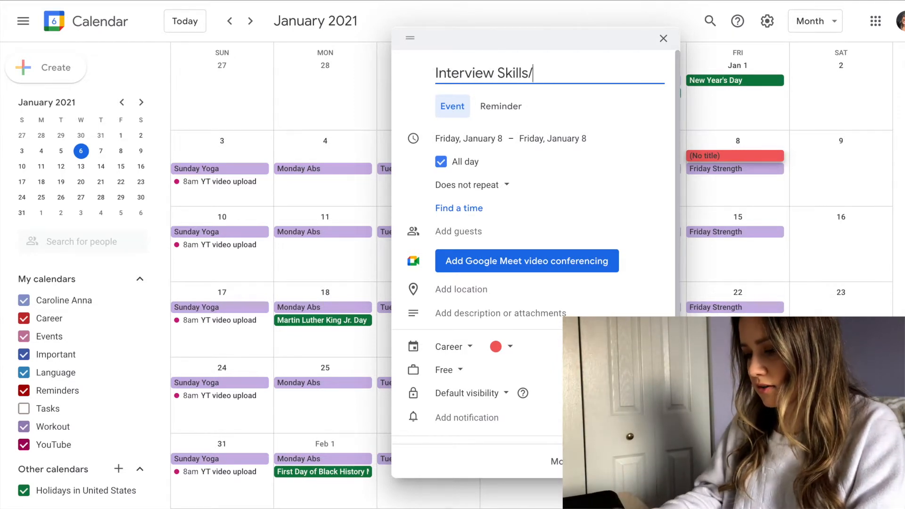
pyautogui.write('Resume')
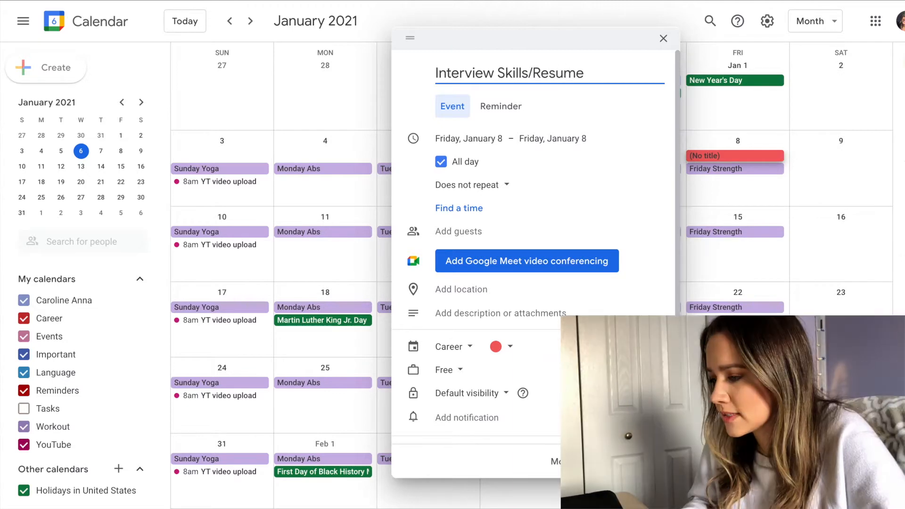
# - Make the Interview Skills/Resume event repeat weekly on Friday and save it
pyautogui.click(490, 186)
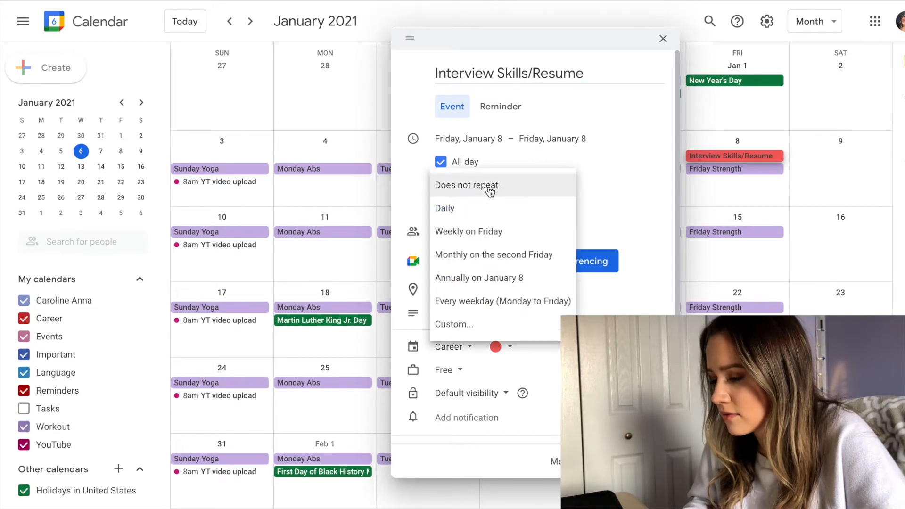
pyautogui.click(487, 229)
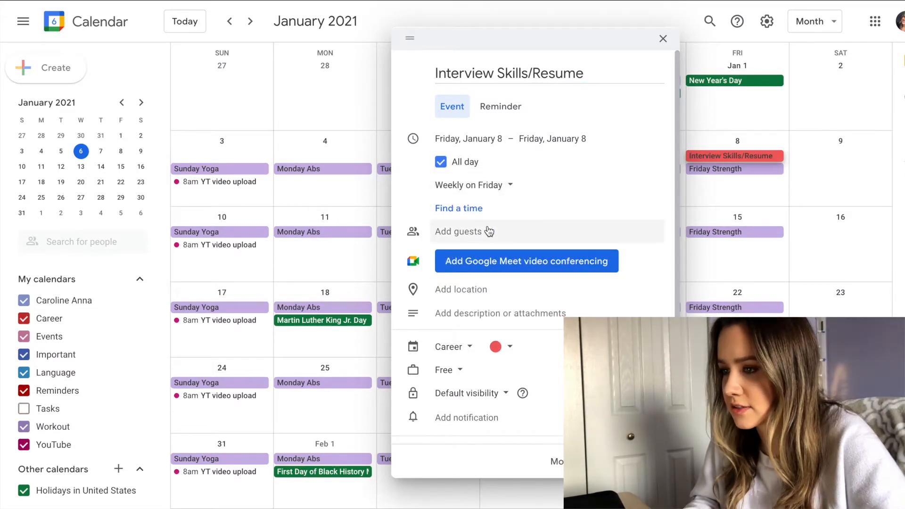
pyautogui.click(646, 461)
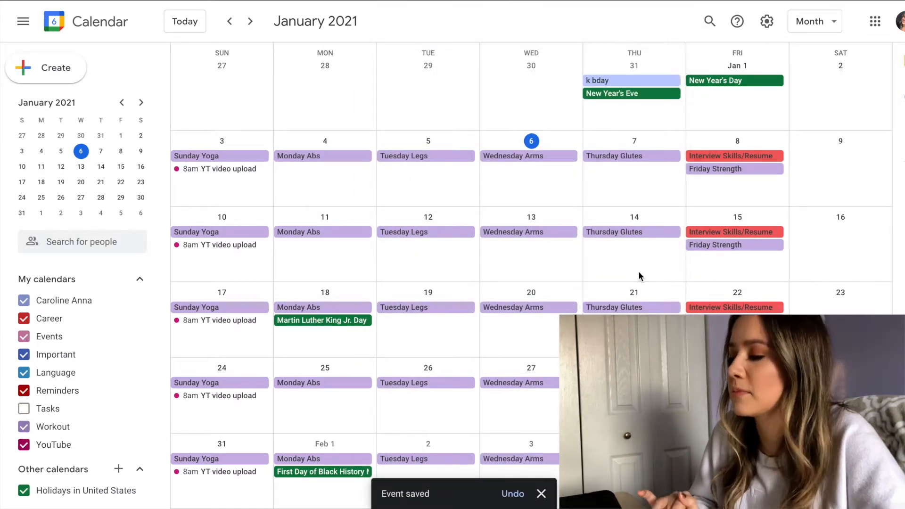
# - Start an all-day event "Networking/Apps" on Monday, January 4, with a custom recurrence every week on Monday and Wednesday
pyautogui.click(326, 187)
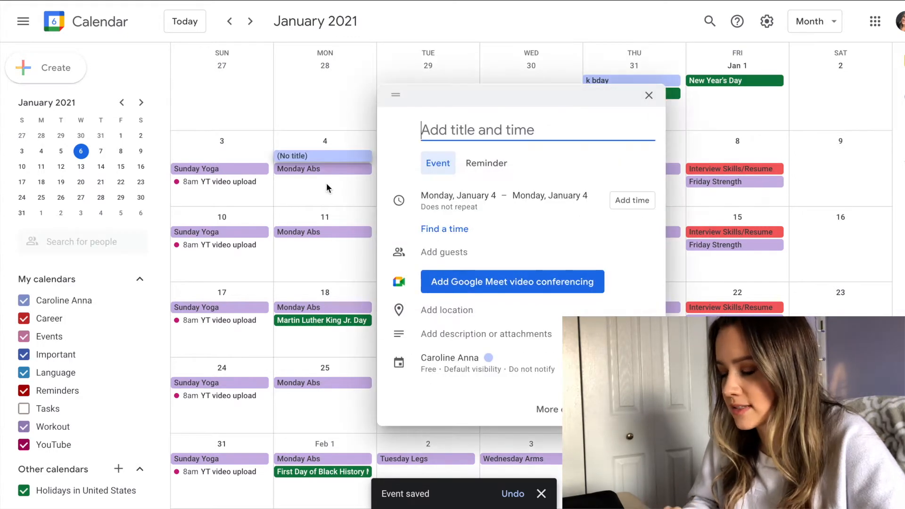
pyautogui.write('N')
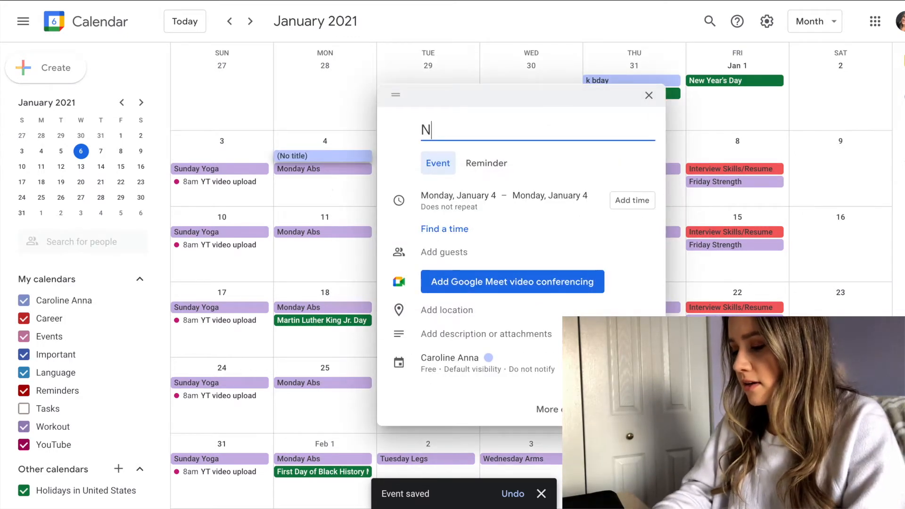
pyautogui.write('etworking/Apps')
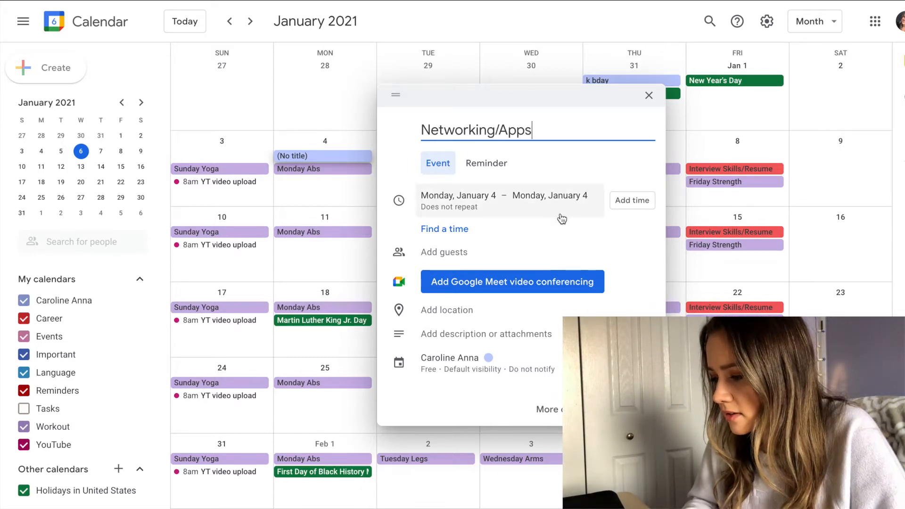
pyautogui.click(458, 207)
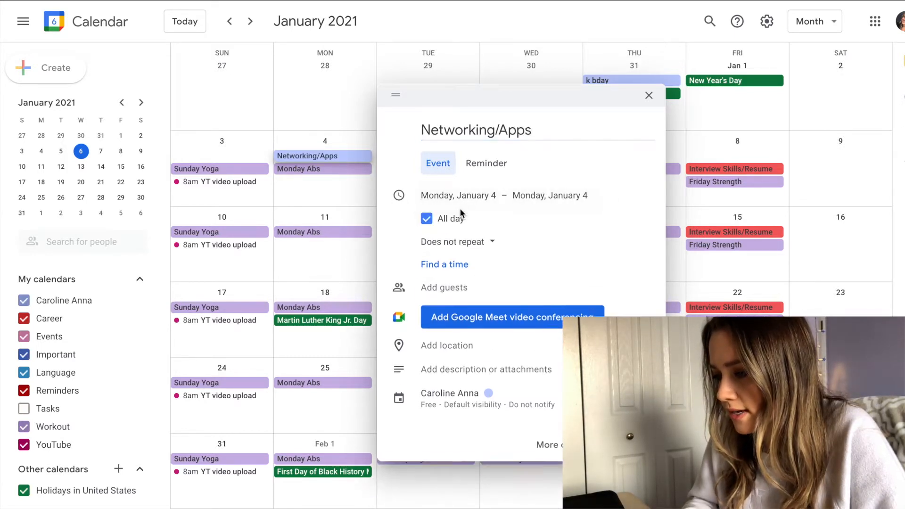
pyautogui.click(467, 245)
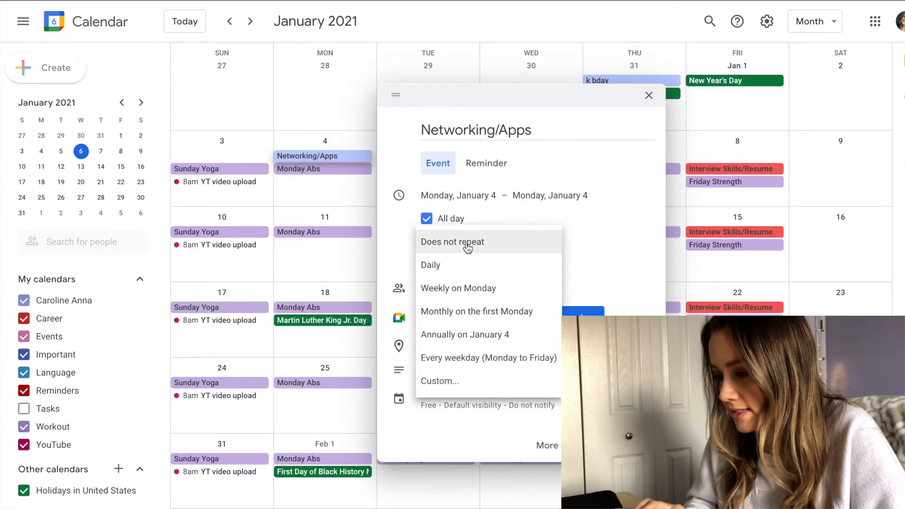
pyautogui.click(452, 383)
pyautogui.click(426, 228)
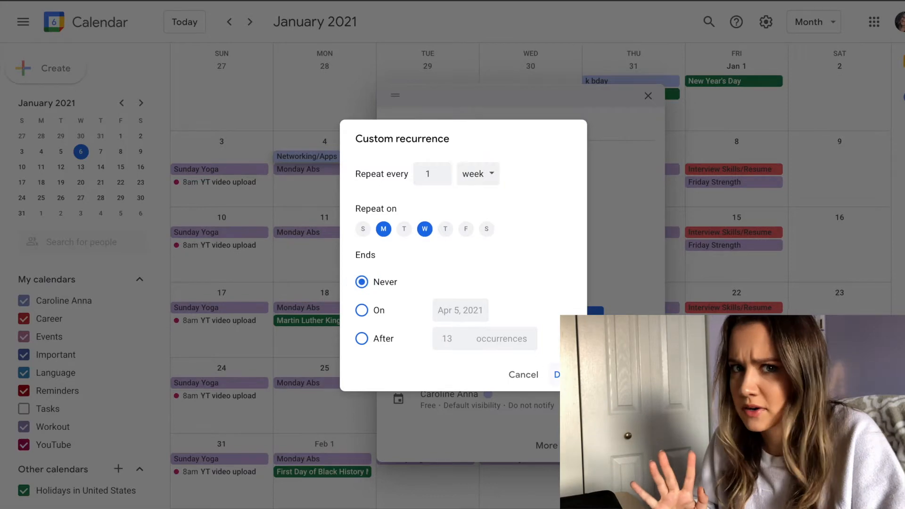
pyautogui.click(558, 374)
# - Assign the Networking/Apps event to the Career calendar and save it
pyautogui.click(460, 394)
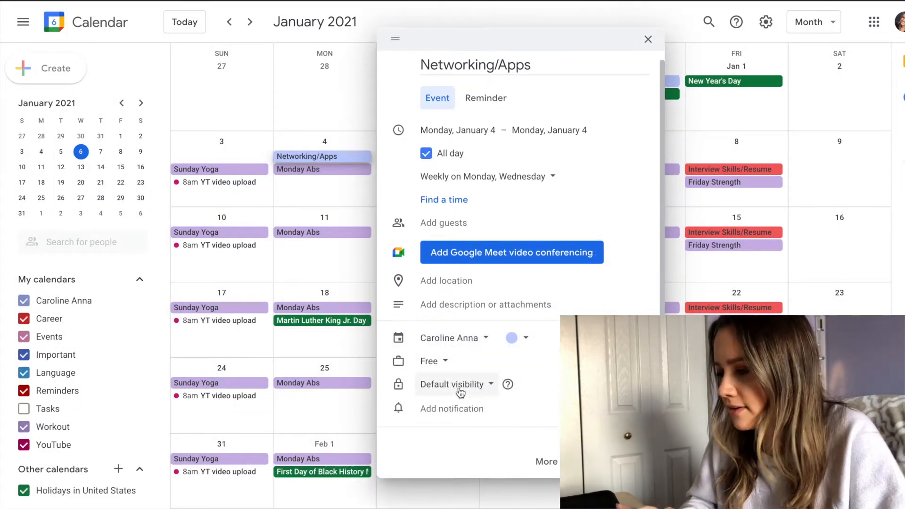
pyautogui.click(457, 338)
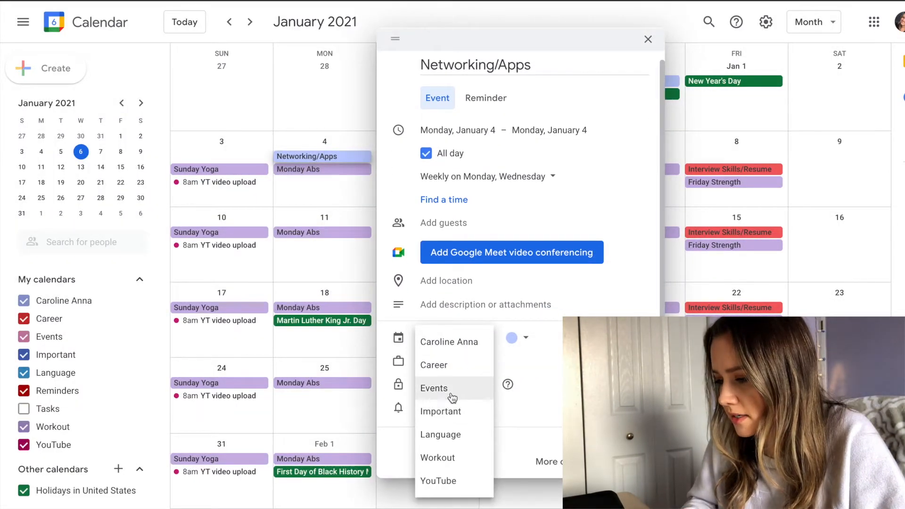
pyautogui.click(440, 364)
pyautogui.click(629, 462)
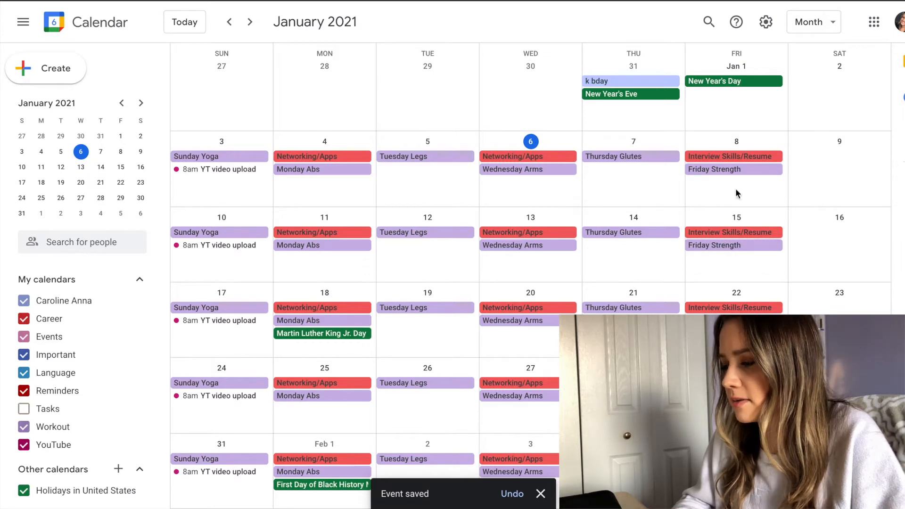
# - Change the Interview Skills/Resume event from all-day to 10:00am–10:45am and apply it to all events in the series
pyautogui.click(726, 156)
pyautogui.click(663, 166)
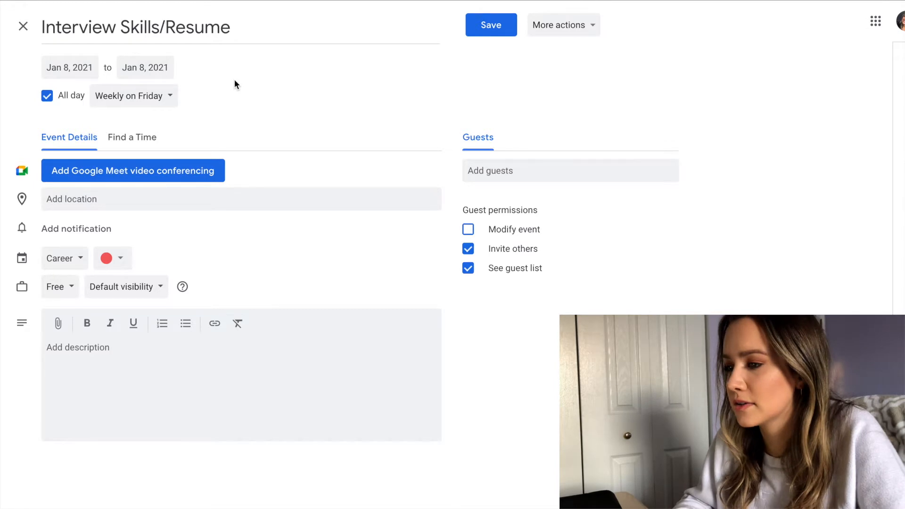
pyautogui.click(47, 97)
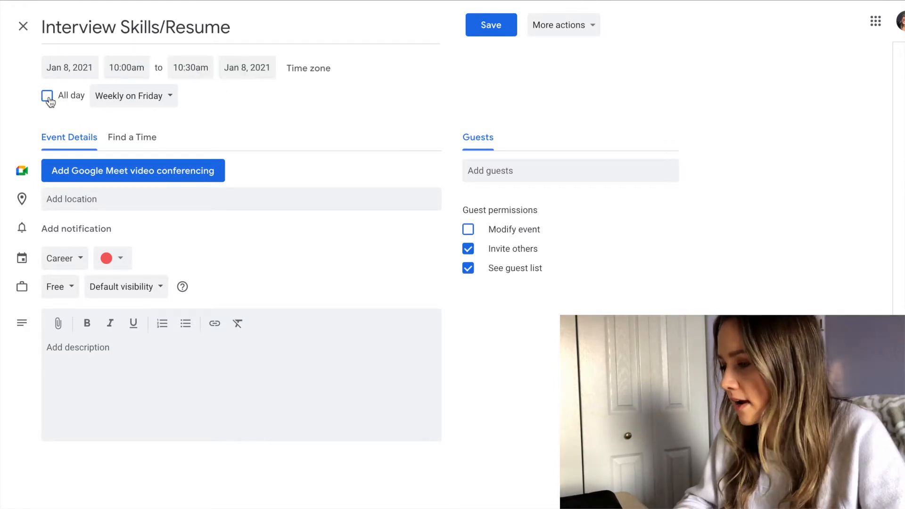
pyautogui.click(191, 66)
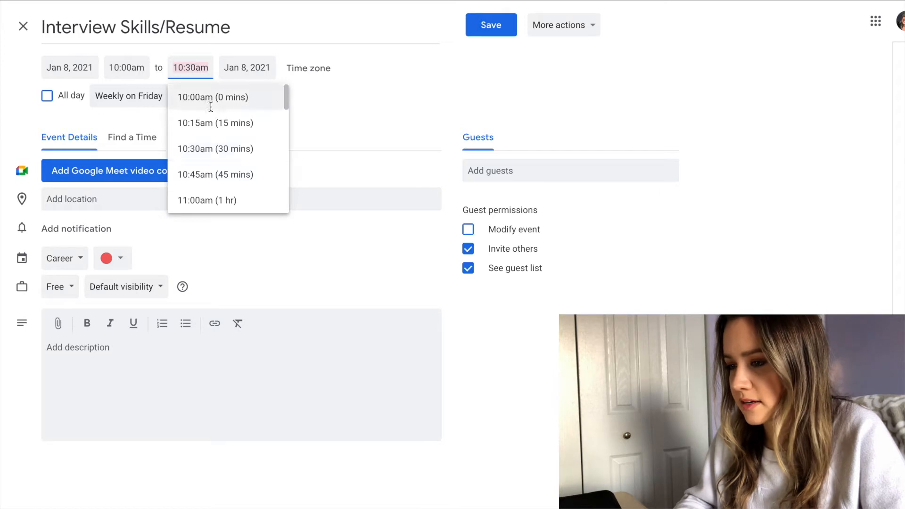
pyautogui.click(230, 173)
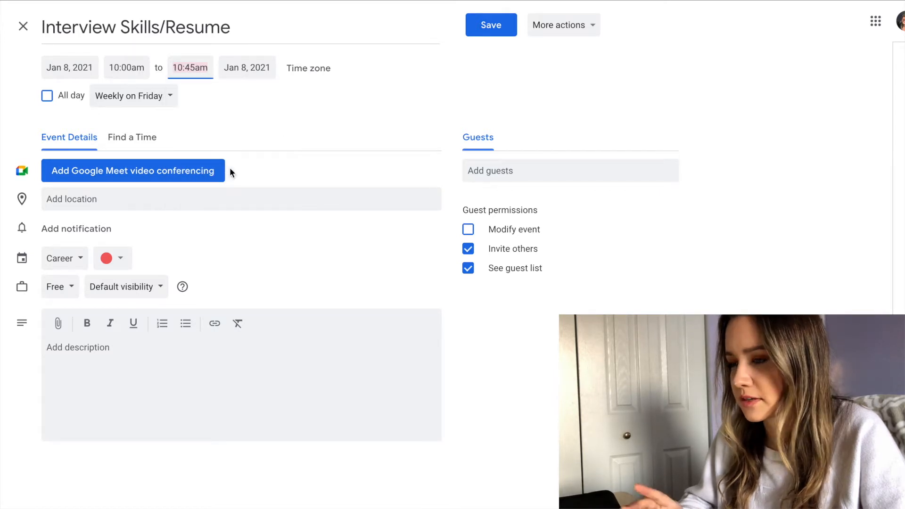
pyautogui.click(495, 31)
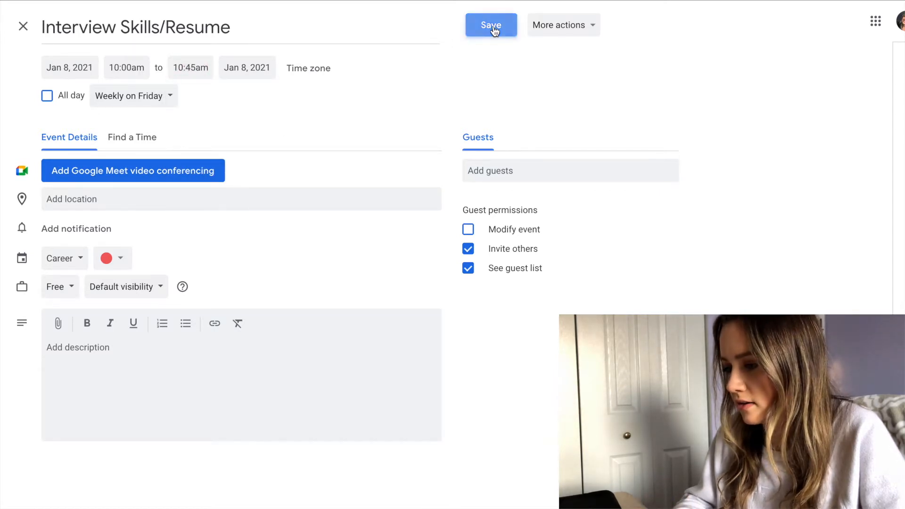
pyautogui.click(420, 267)
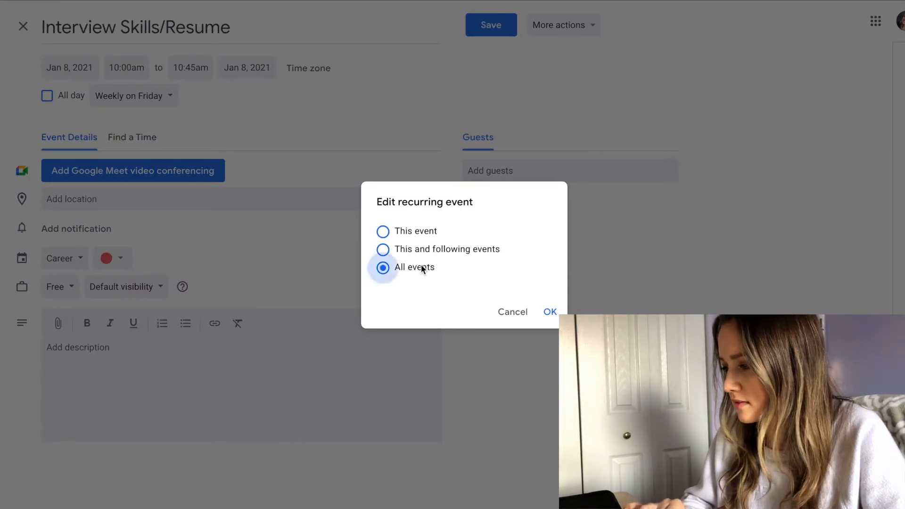
pyautogui.click(550, 312)
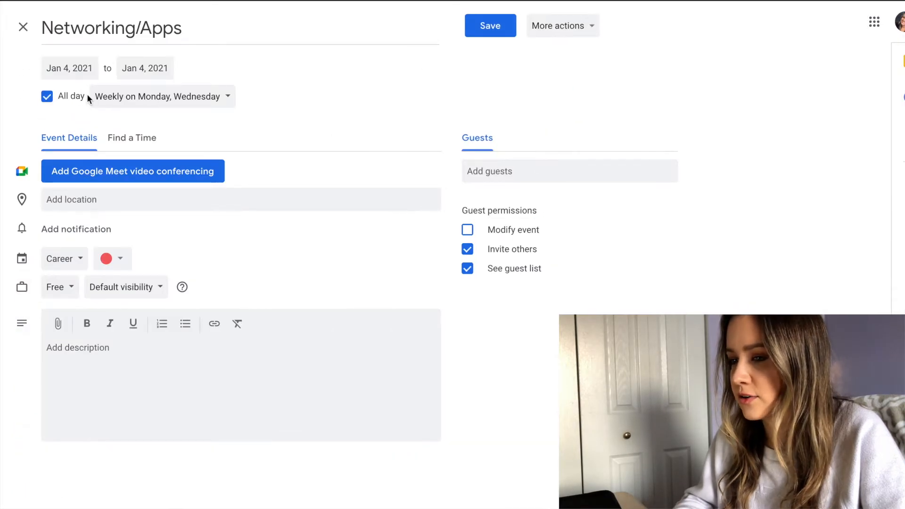
# - Change the Networking/Apps event from all-day to 12:00pm–12:45pm and apply it to all events in the series
pyautogui.click(47, 98)
pyautogui.click(129, 68)
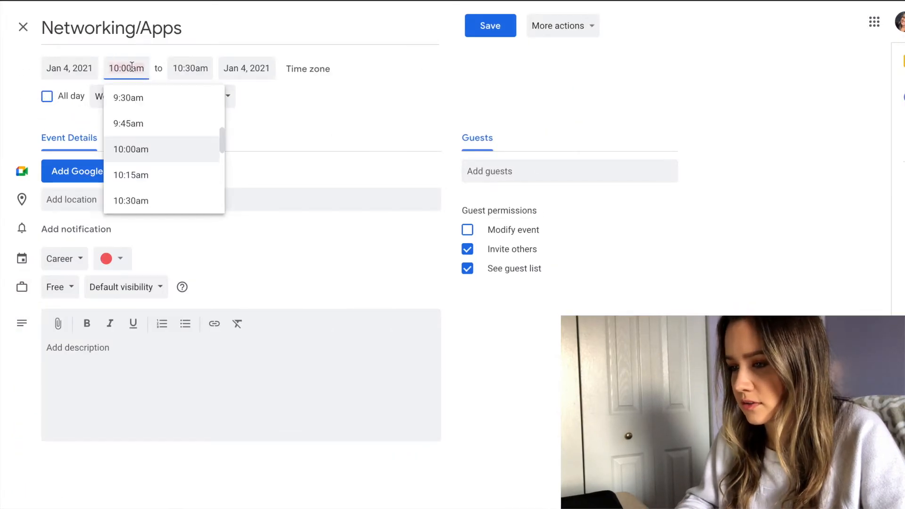
pyautogui.scroll(-2, 155, 178)
pyautogui.scroll(-2, 156, 179)
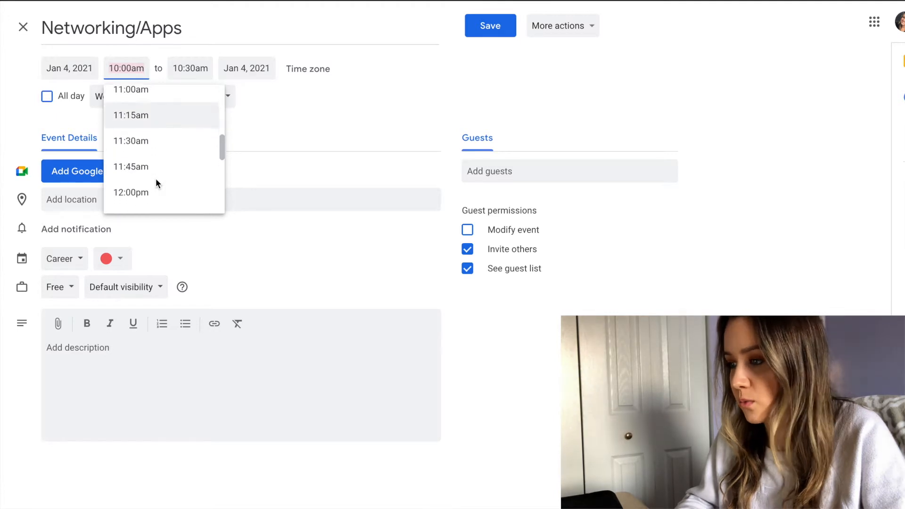
pyautogui.click(156, 178)
pyautogui.click(491, 25)
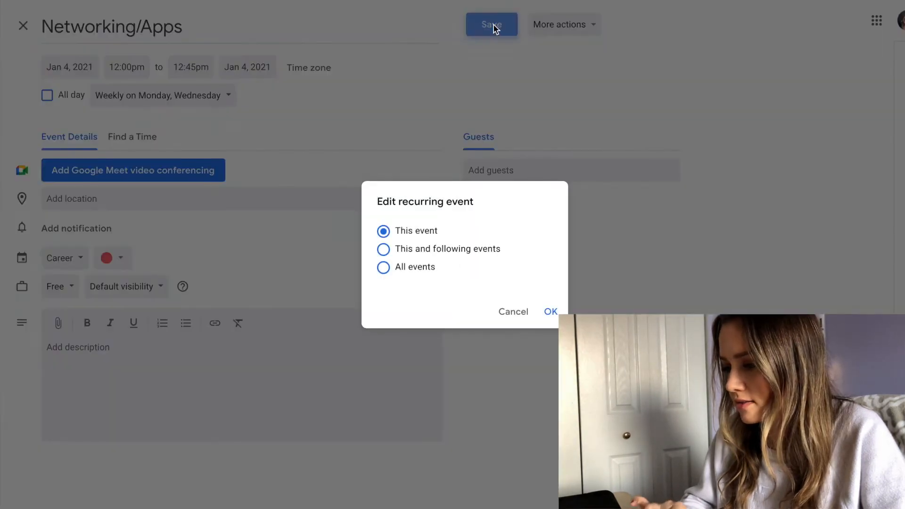
pyautogui.click(408, 269)
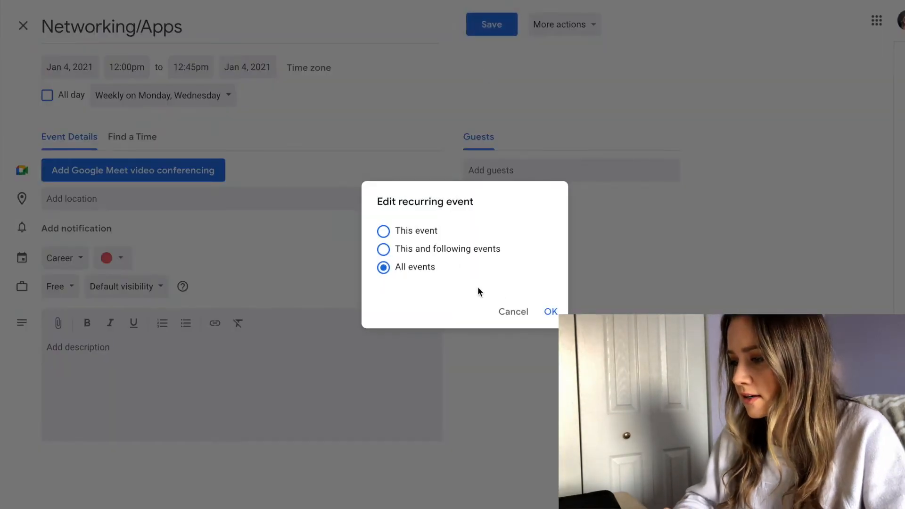
pyautogui.click(551, 312)
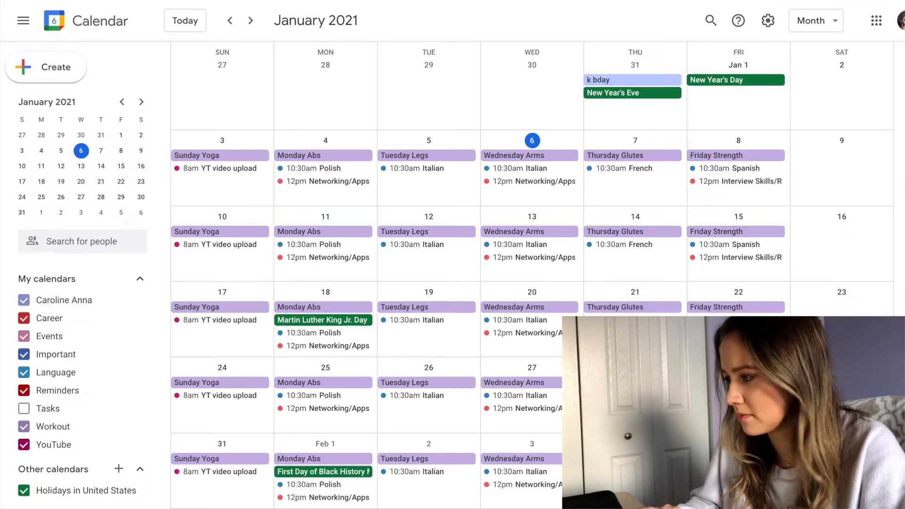
# - Create an all-day reminder "wash makeup brushes" on January 3, repeating monthly on the first Sunday
pyautogui.click(215, 189)
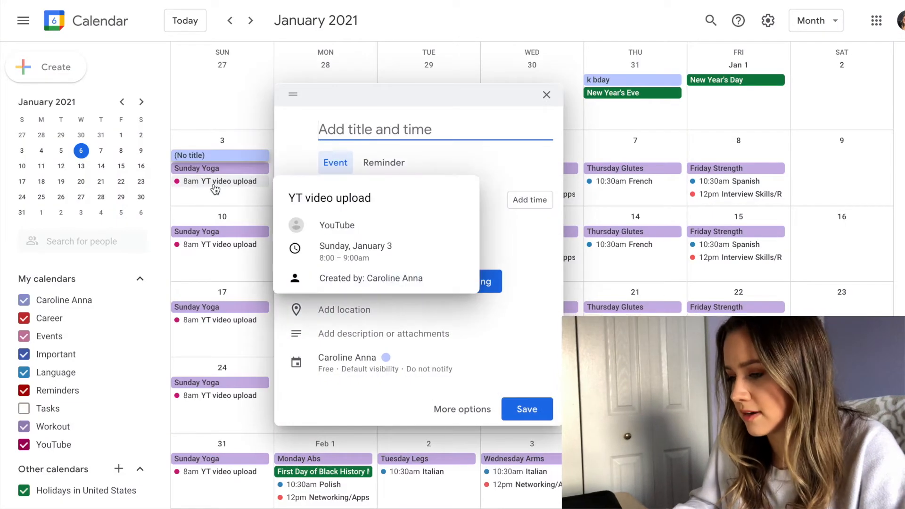
pyautogui.click(384, 163)
pyautogui.write('Wash ')
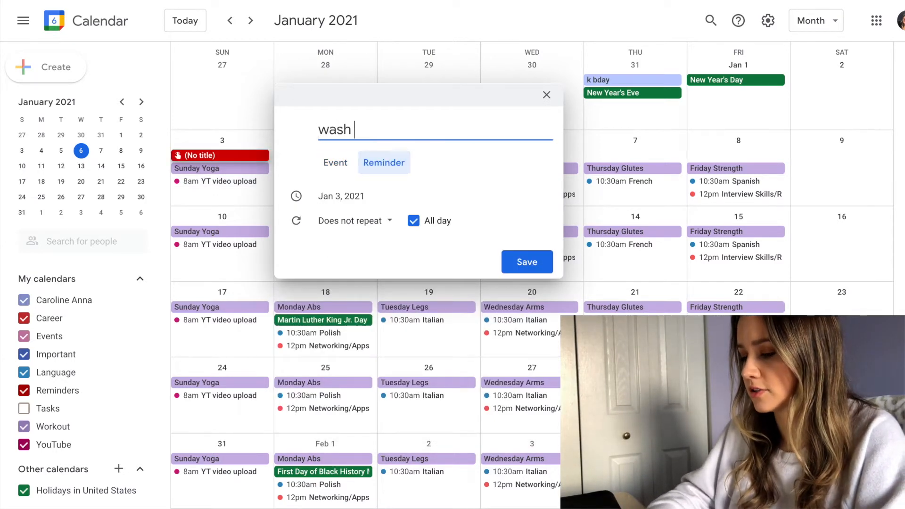
pyautogui.write('makeup brus')
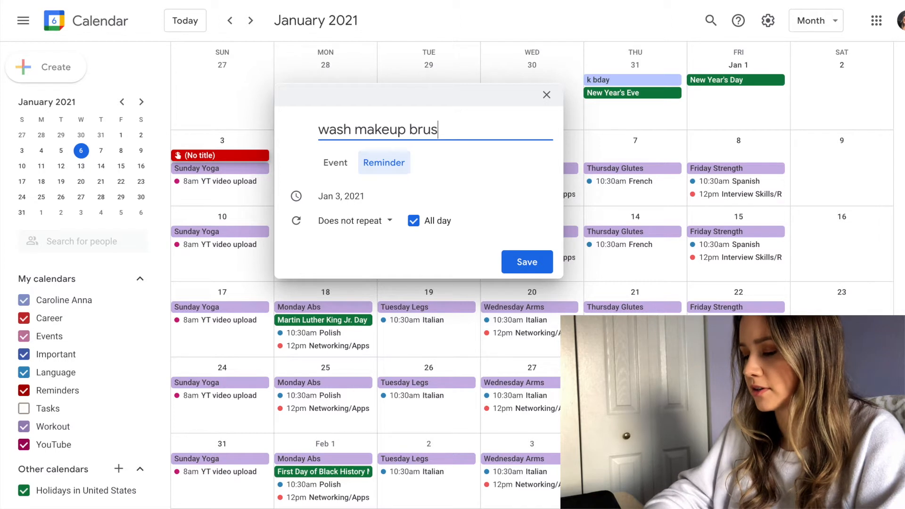
pyautogui.write('hes')
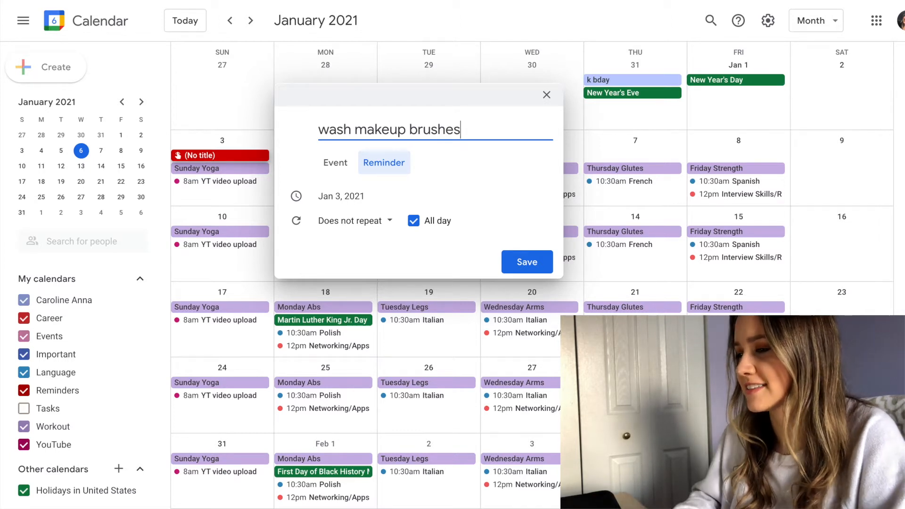
pyautogui.click(375, 222)
pyautogui.click(405, 289)
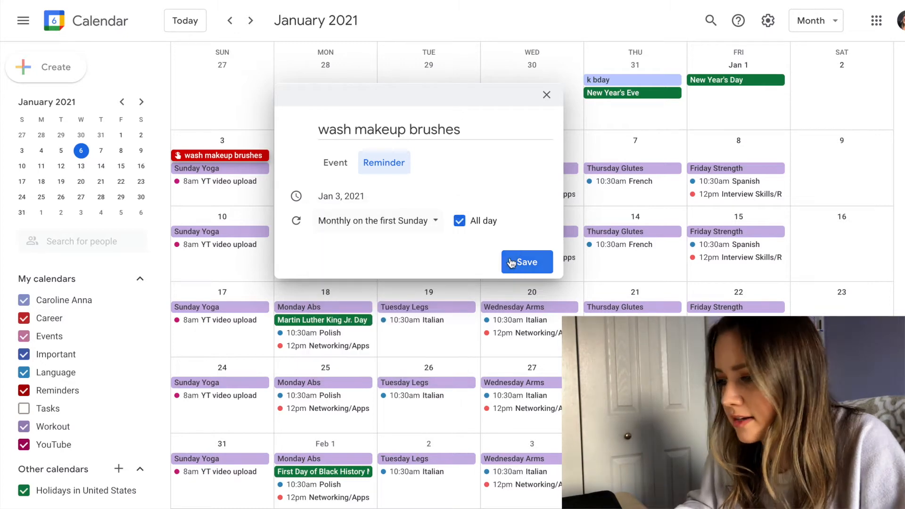
pyautogui.click(511, 263)
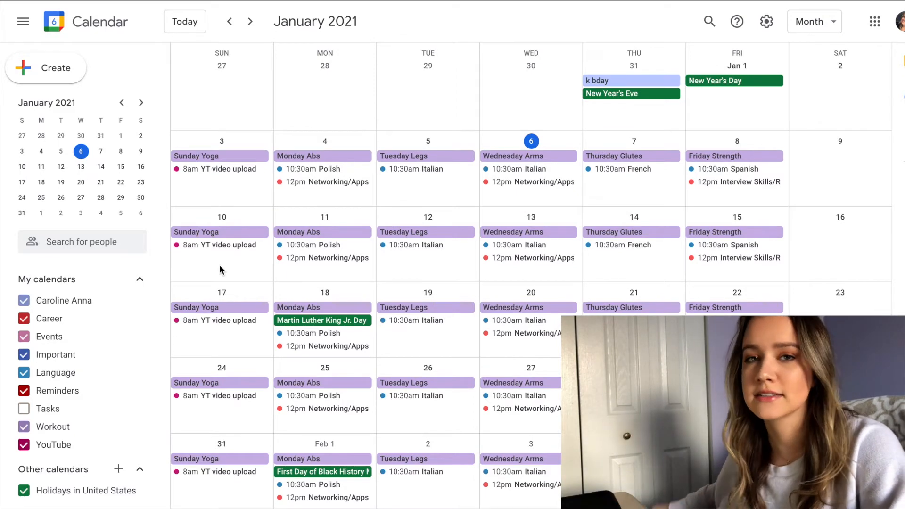
# - Create an all-day reminder "wash my bedding" on January 10, repeating monthly on the second Sunday, and check the following month
pyautogui.click(219, 267)
pyautogui.click(396, 164)
pyautogui.write('wash my')
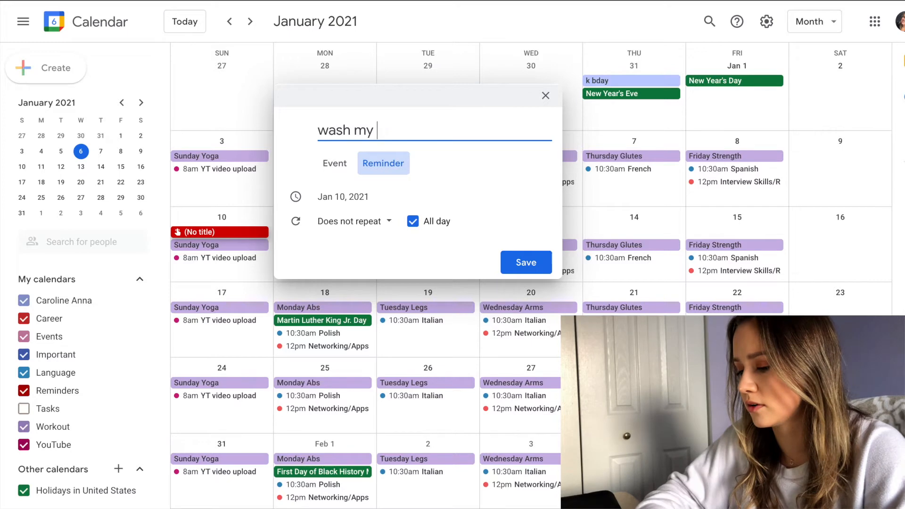
pyautogui.write(' bedding')
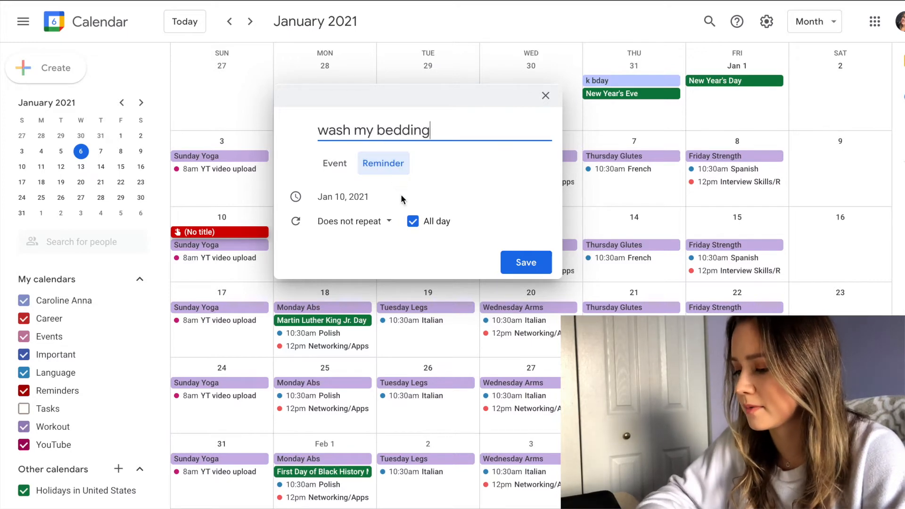
pyautogui.click(377, 222)
pyautogui.click(378, 291)
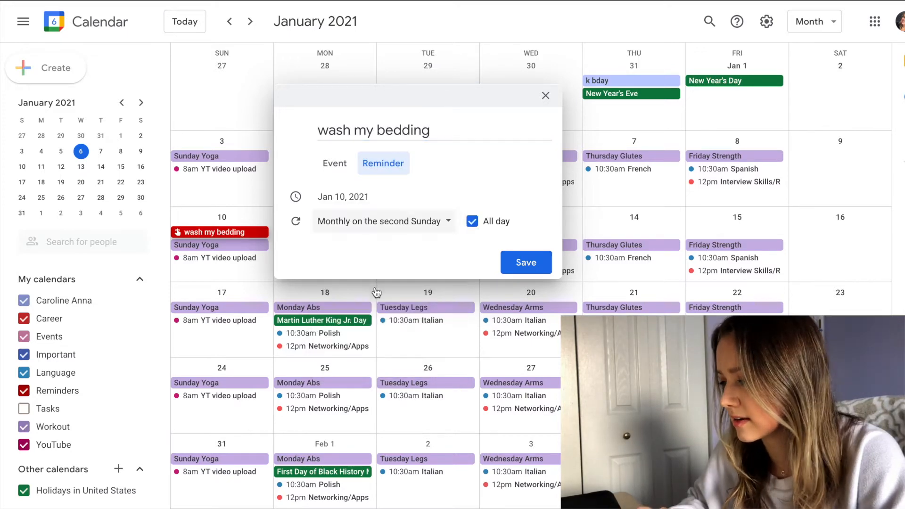
pyautogui.click(532, 266)
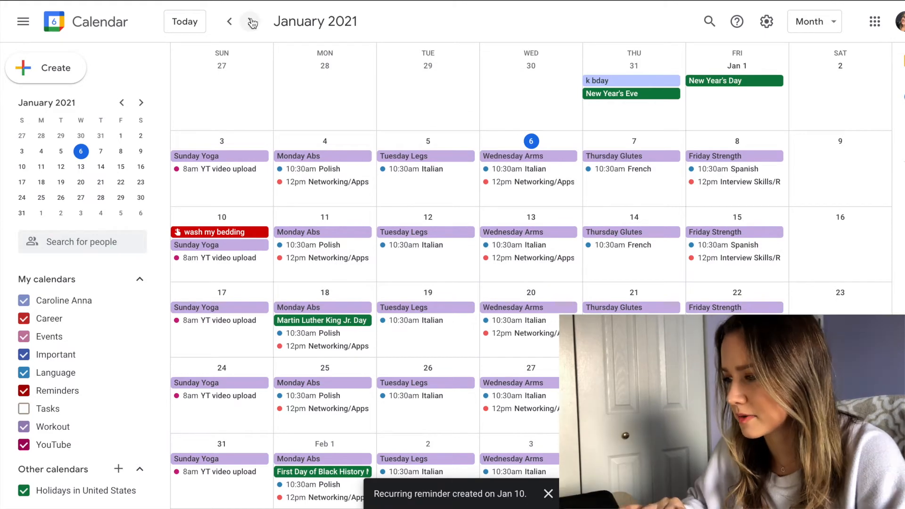
pyautogui.click(250, 21)
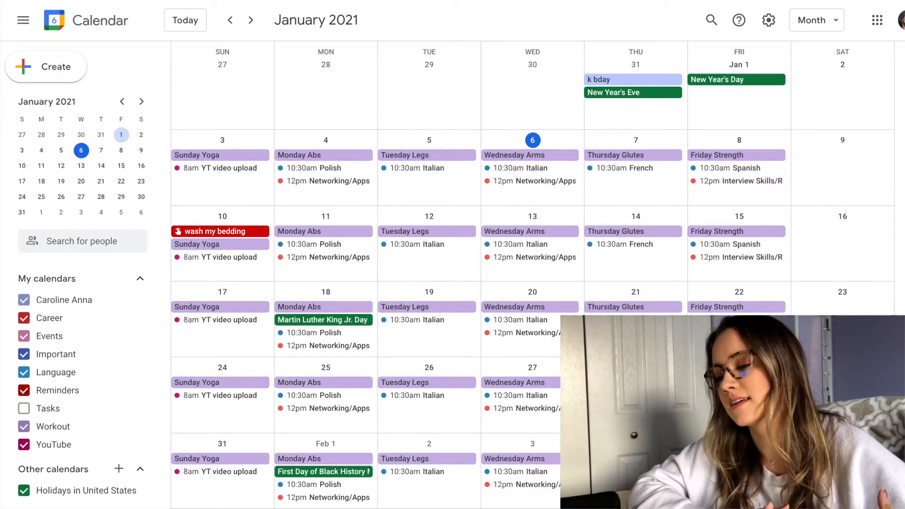
# - Check the class schedule in the plan document and start a new event titled FIN221 on Monday, January 4
pyautogui.hotkey('ctrl', 'Tab')
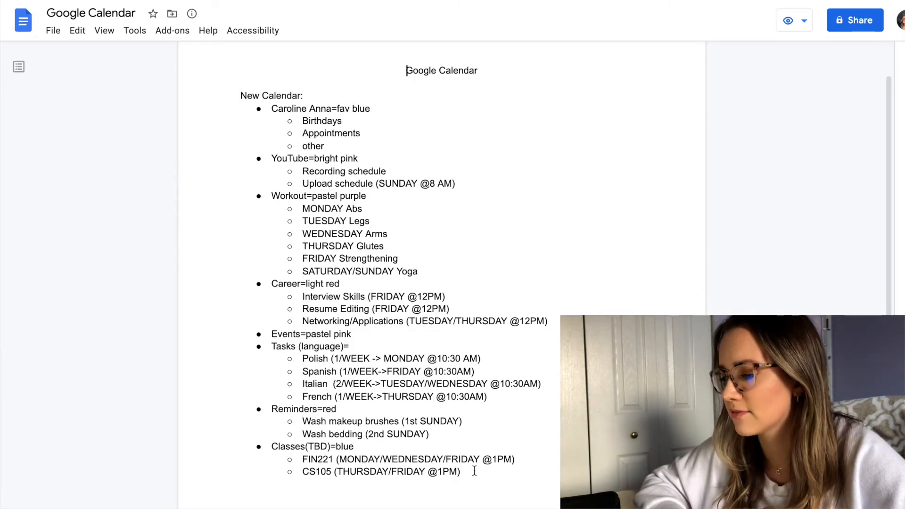
pyautogui.hotkey('ctrl', 'shift', 'Tab')
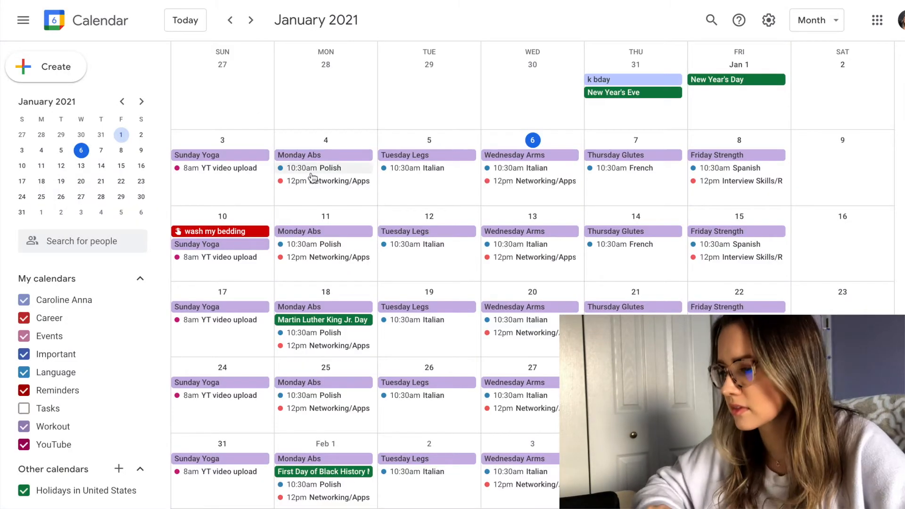
pyautogui.click(326, 195)
pyautogui.moveTo(326, 194)
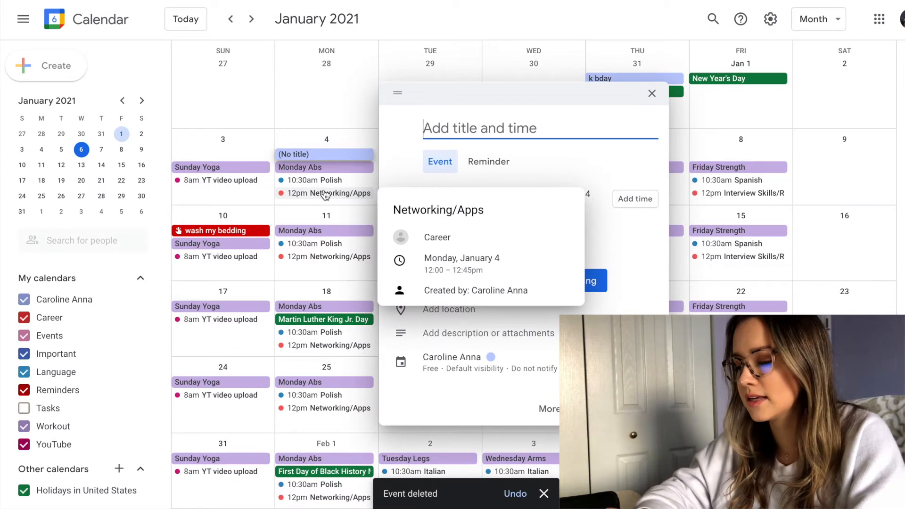
pyautogui.write('FIN')
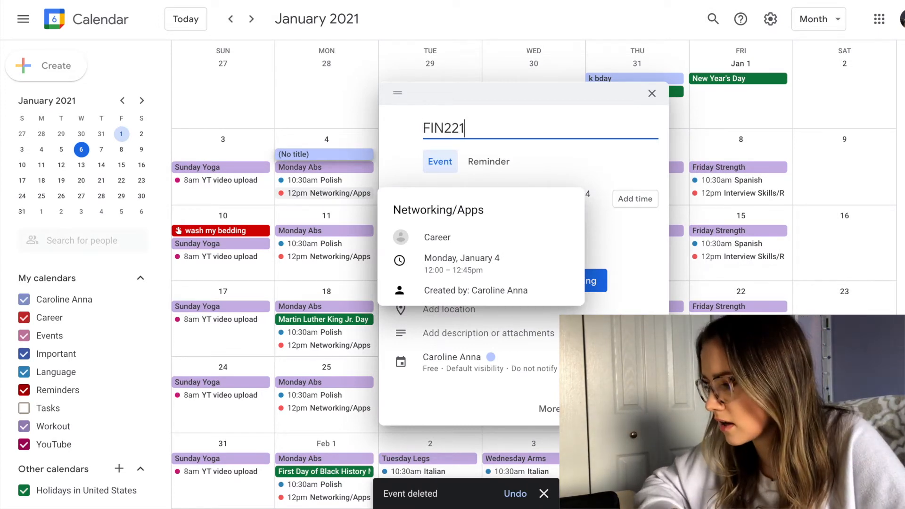
pyautogui.write('221')
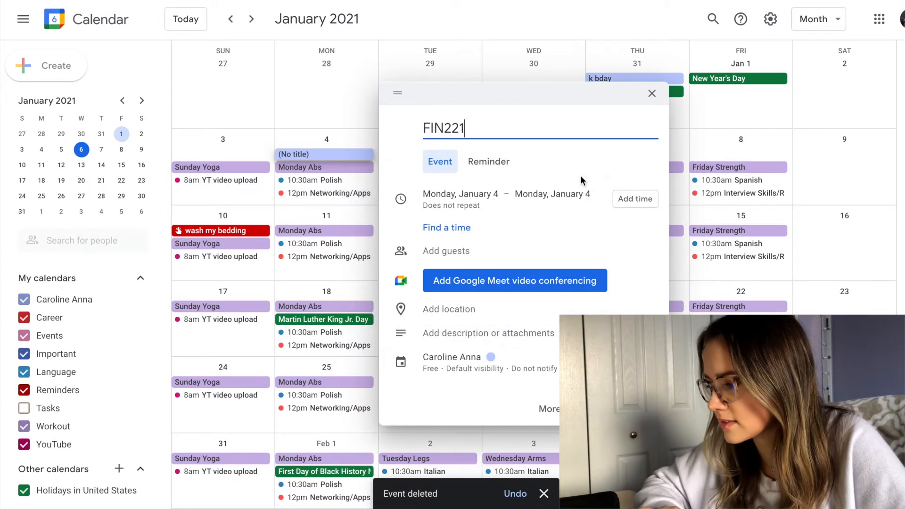
# - Set a custom recurrence for FIN221: every week on Monday, Wednesday and Friday, never ending
pyautogui.click(550, 210)
pyautogui.click(464, 241)
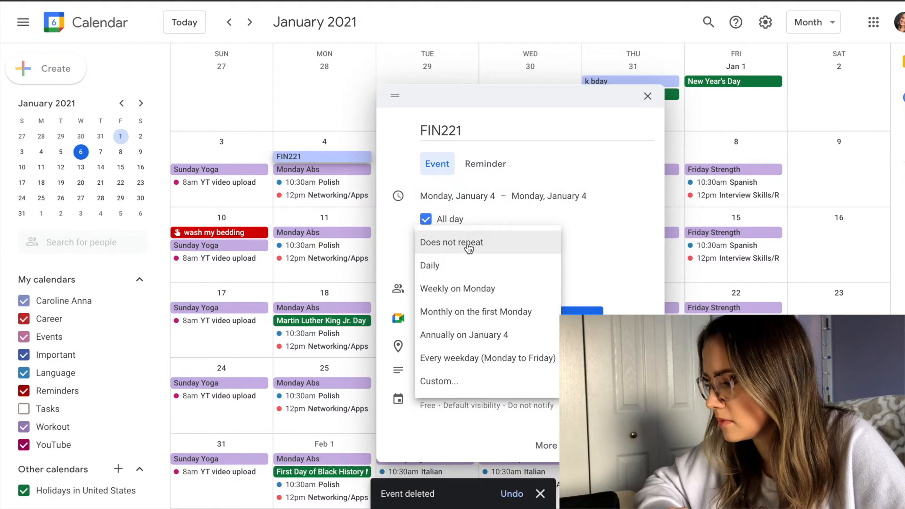
pyautogui.click(463, 384)
pyautogui.click(426, 231)
pyautogui.click(464, 231)
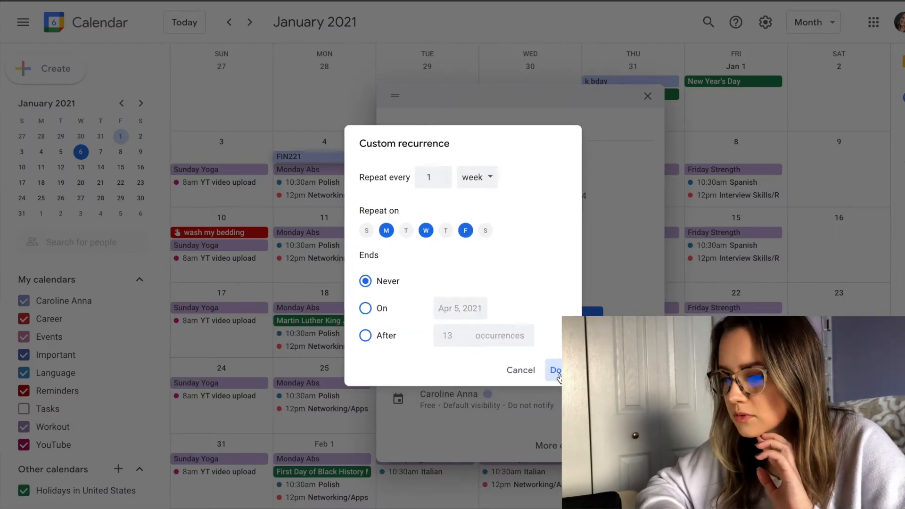
pyautogui.click(555, 374)
# - Change the FIN221 event from all-day to 1:00pm–2:00pm
pyautogui.click(426, 218)
pyautogui.click(520, 195)
pyautogui.scroll(10, 555, 279)
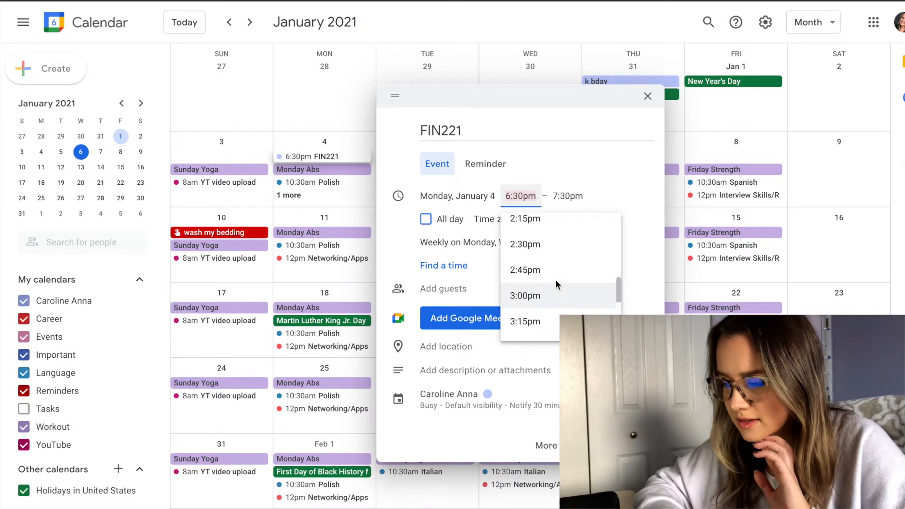
pyautogui.scroll(2, 542, 233)
pyautogui.click(523, 246)
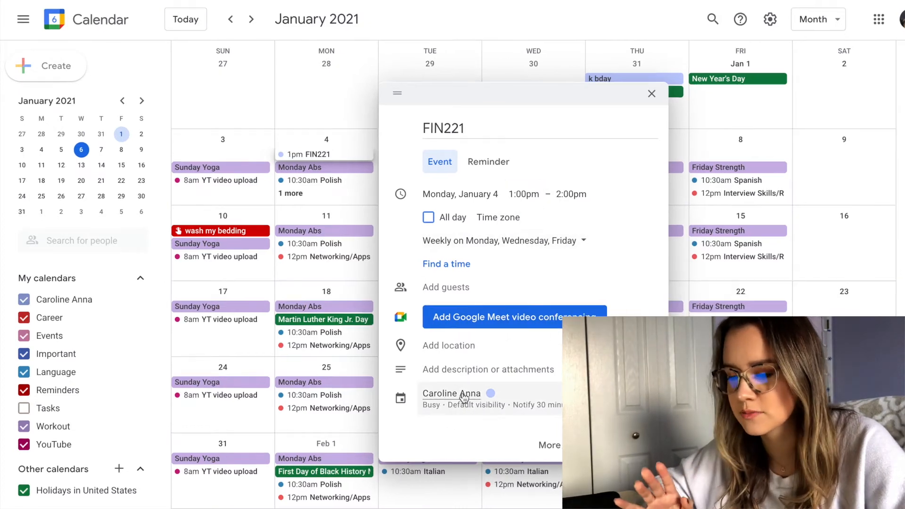
# - Assign the FIN221 event to the Important calendar and save it
pyautogui.click(462, 395)
pyautogui.click(466, 383)
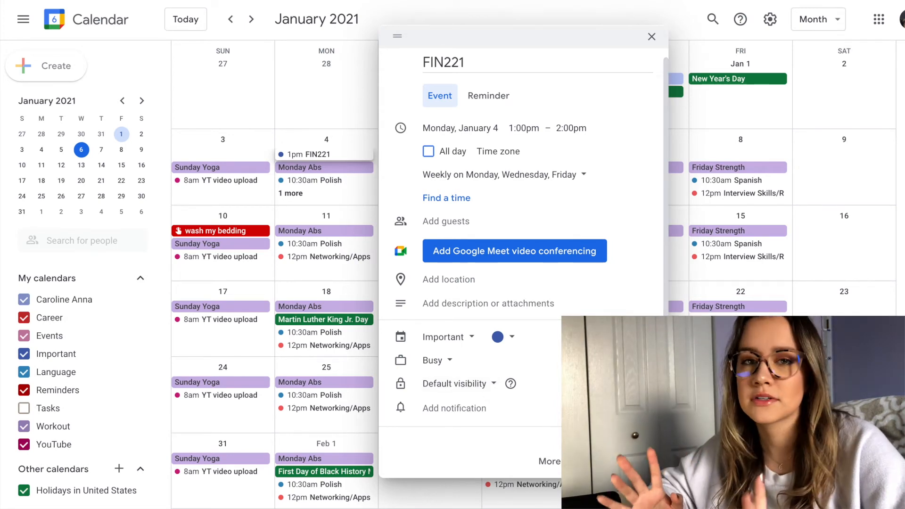
pyautogui.click(633, 462)
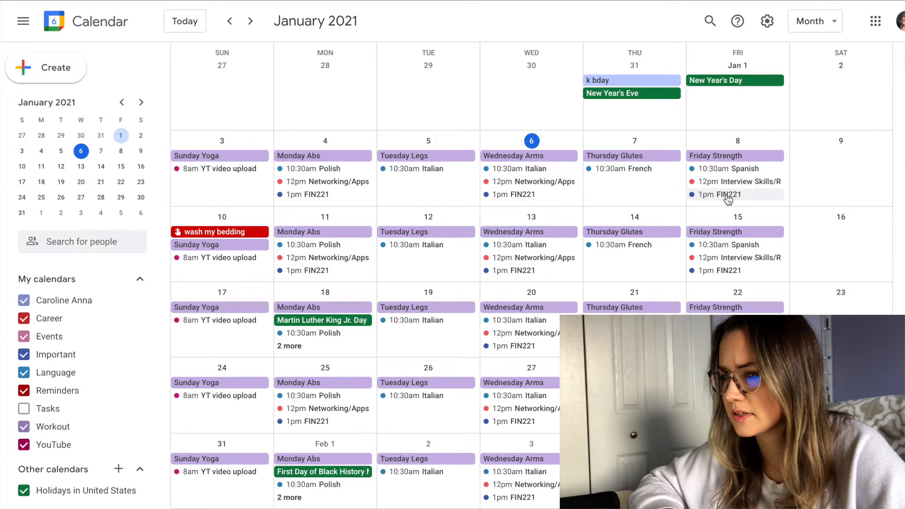
# - Start a new event titled CS105 on Tuesday, January 5, from 1:00pm to 2:00pm
pyautogui.click(416, 181)
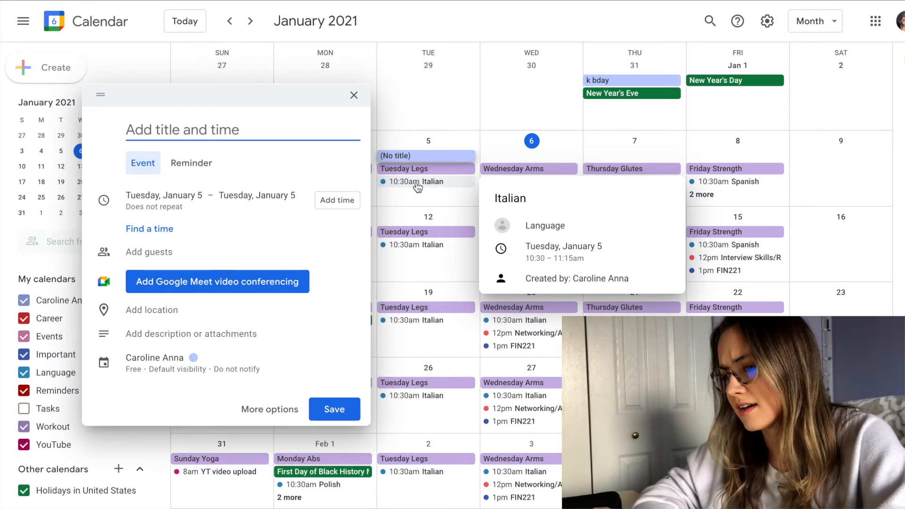
pyautogui.write('105')
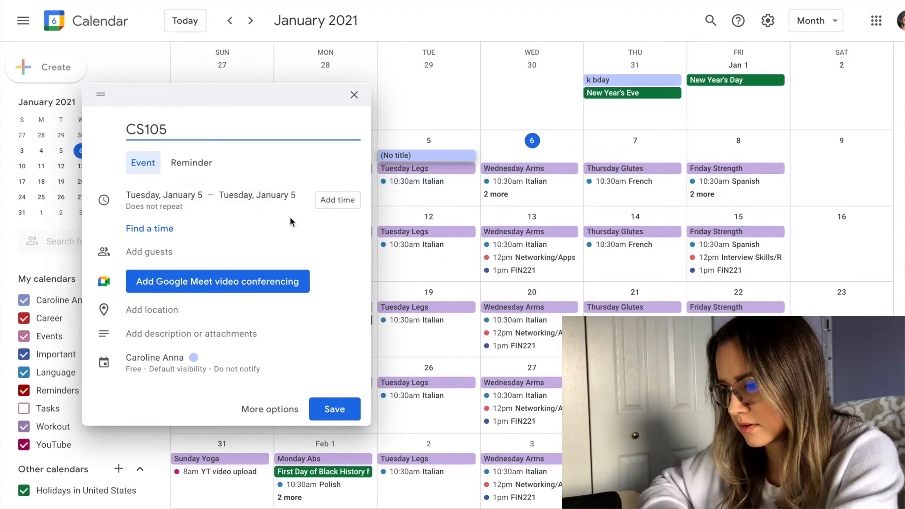
pyautogui.click(337, 200)
pyautogui.scroll(10, 247, 254)
pyautogui.click(243, 263)
# - Repeat CS105 weekly on Tuesday and Thursday without an end date, assign it to the Important calendar and save it
pyautogui.click(183, 249)
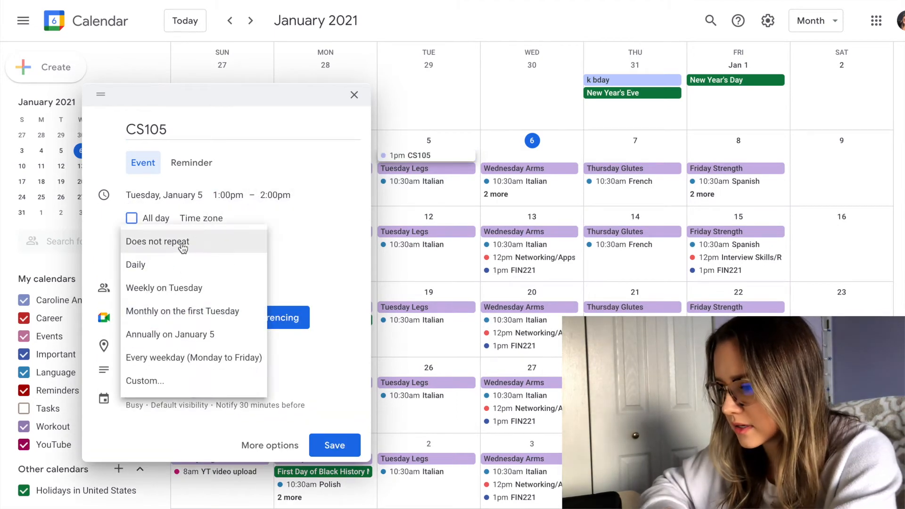
pyautogui.click(168, 383)
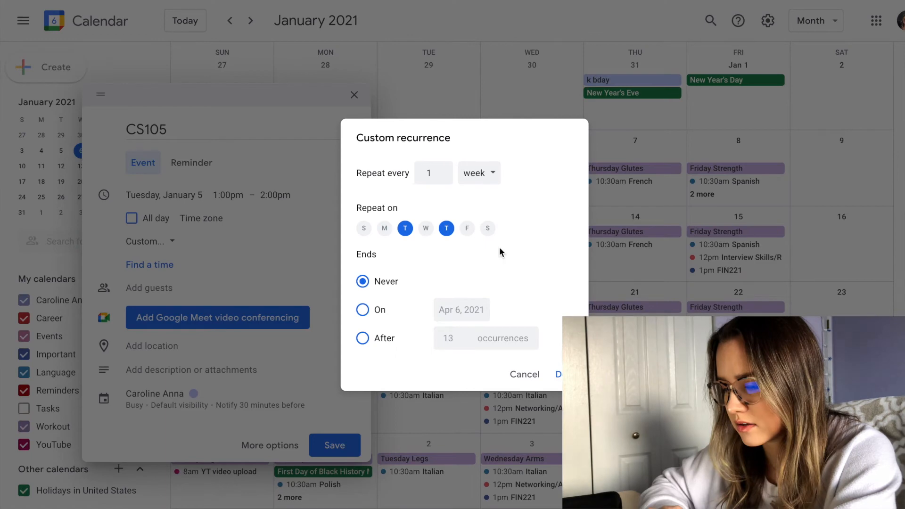
pyautogui.click(558, 374)
pyautogui.click(165, 394)
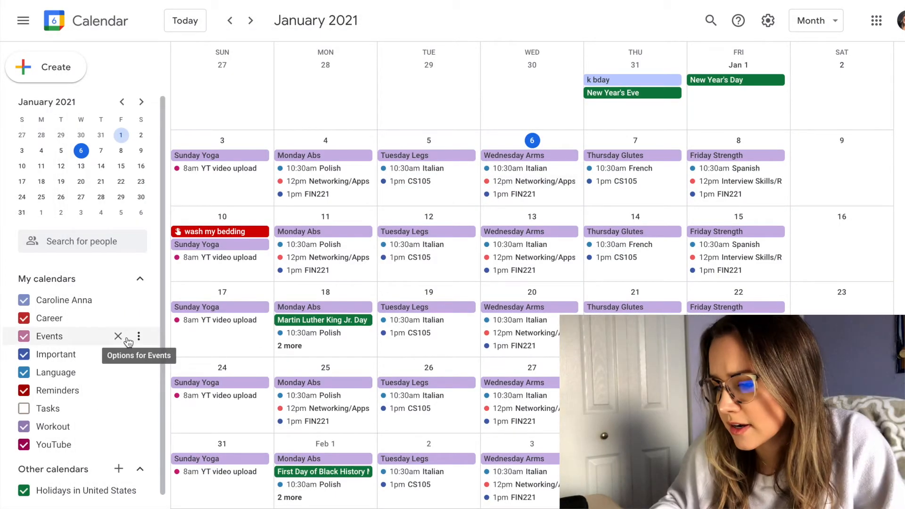
# - Give the Important calendar a custom darker blue color, #2f53a7
pyautogui.click(138, 356)
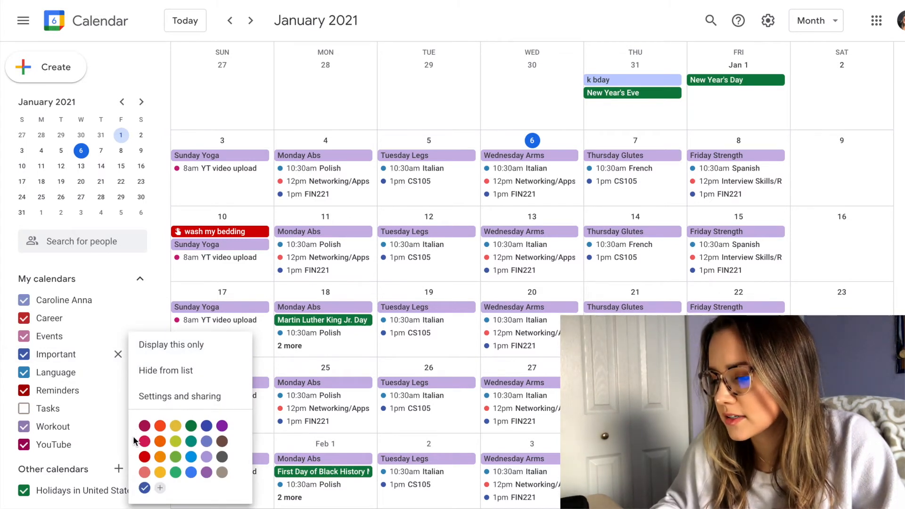
pyautogui.click(160, 491)
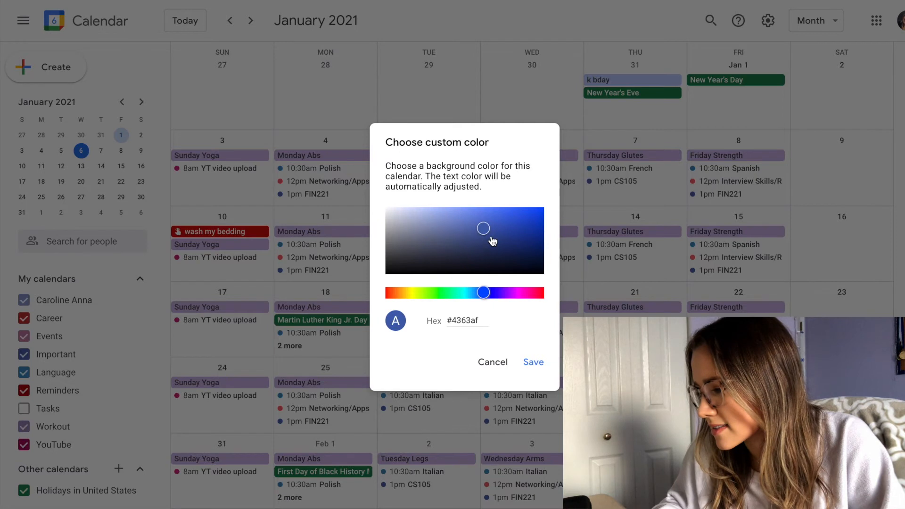
pyautogui.moveTo(489, 226); pyautogui.dragTo(485, 228)
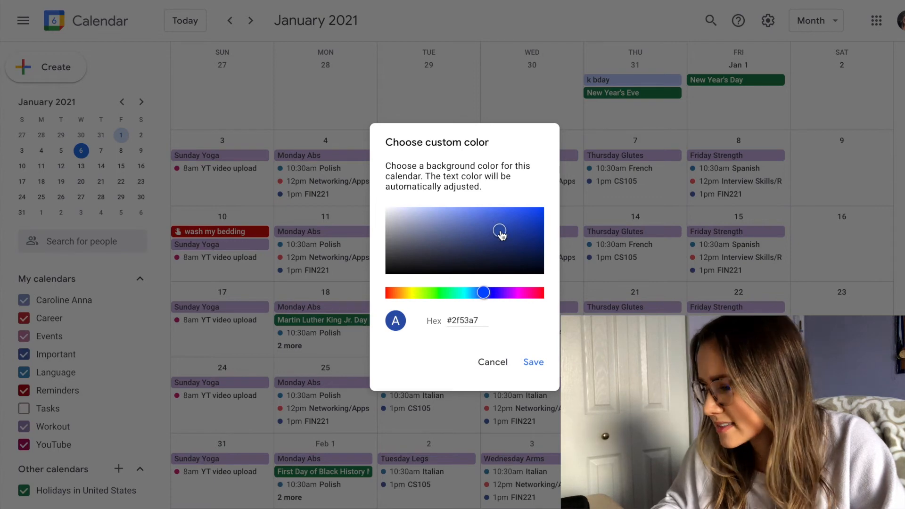
pyautogui.click(534, 363)
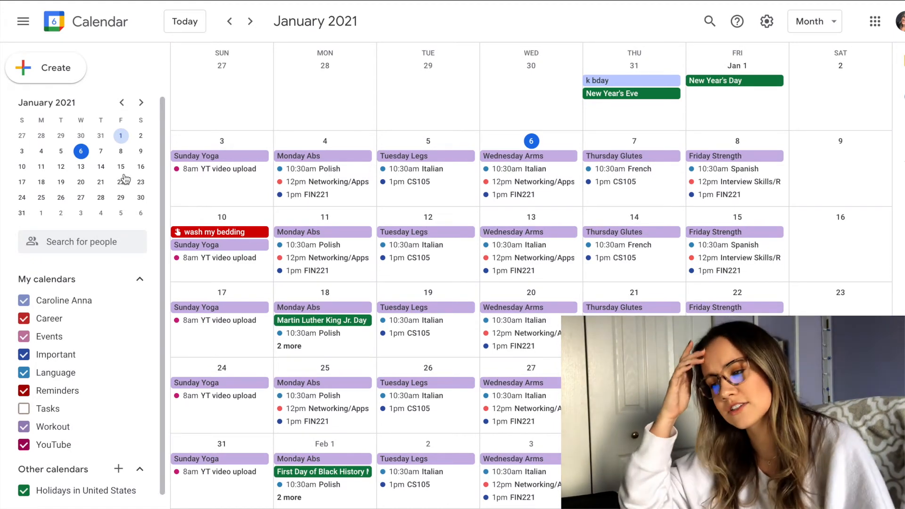
# - Look through the months following January to check the recurring events and reminders, and return to January 2021
pyautogui.click(250, 22)
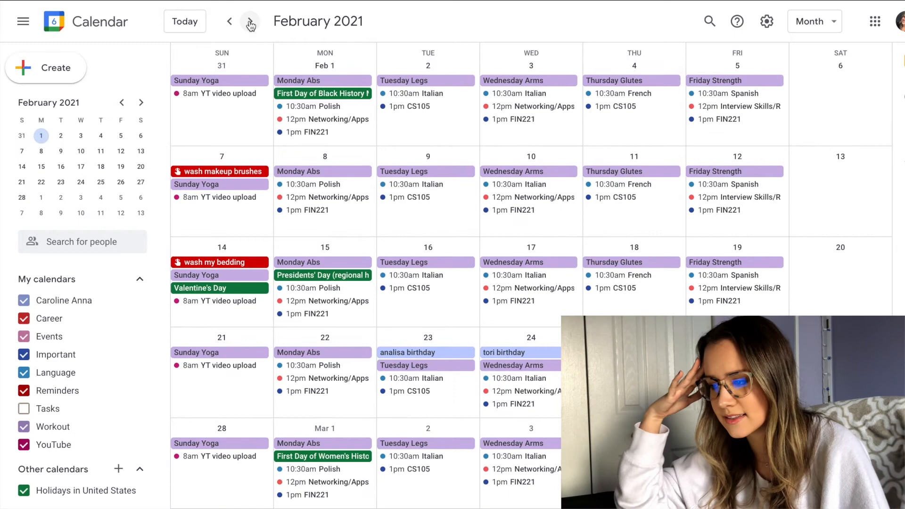
pyautogui.click(250, 22)
pyautogui.click(249, 22)
pyautogui.click(230, 21)
pyautogui.click(229, 22)
pyautogui.click(229, 22)
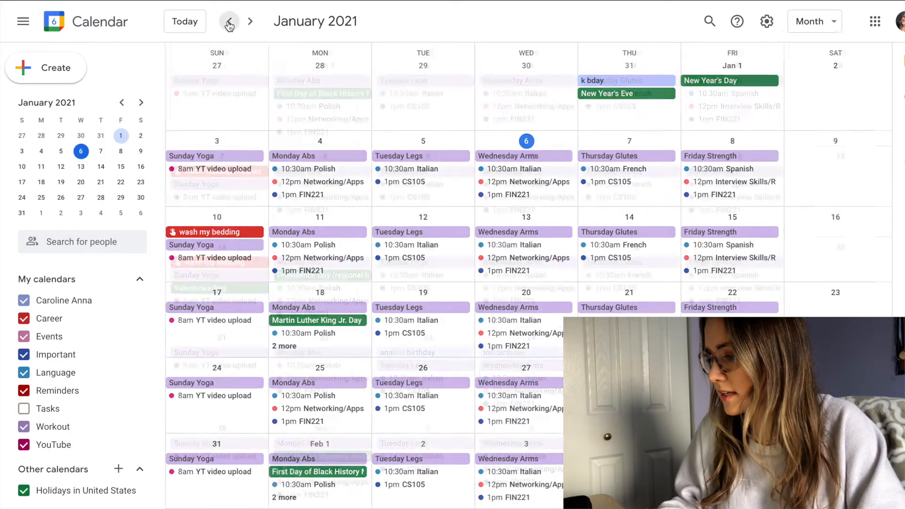
# - Switch the calendar to the week view and show the week of January 3–9
pyautogui.click(815, 21)
pyautogui.click(822, 79)
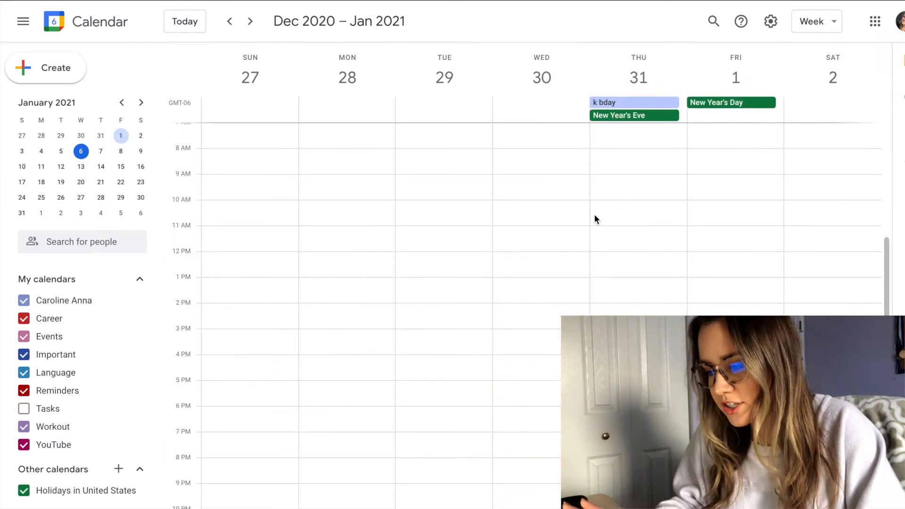
pyautogui.click(251, 22)
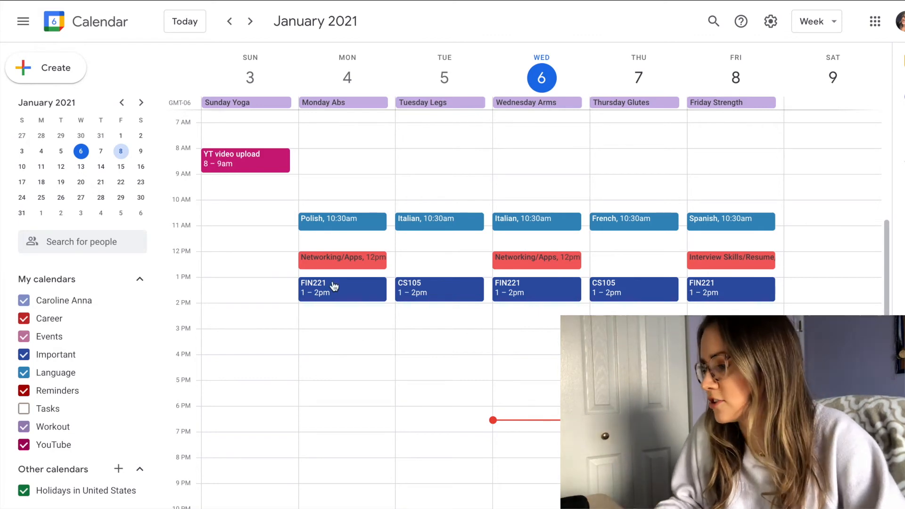
# - Move the Networking/Apps and Interview Skills/Resume events half an hour earlier, to 11:30am, for all events in each series
pyautogui.moveTo(337, 266); pyautogui.dragTo(337, 246)
pyautogui.click(550, 312)
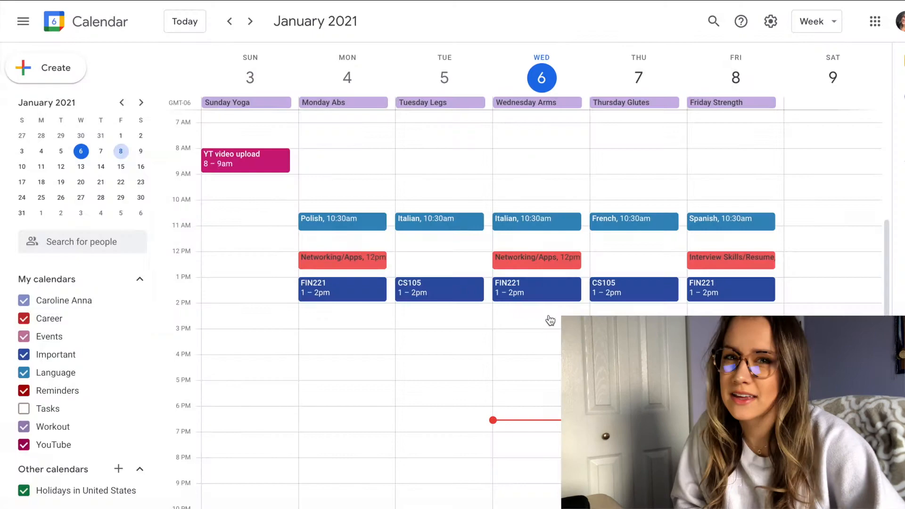
pyautogui.moveTo(731, 260); pyautogui.dragTo(730, 247)
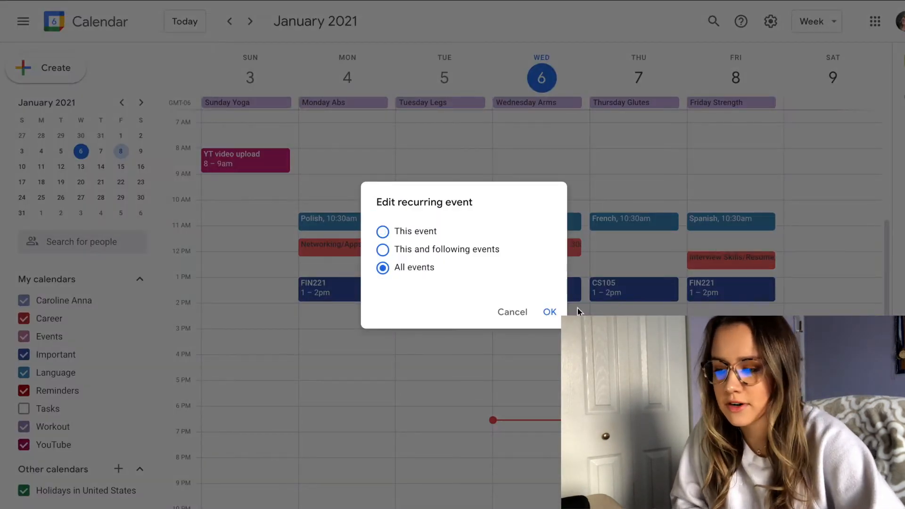